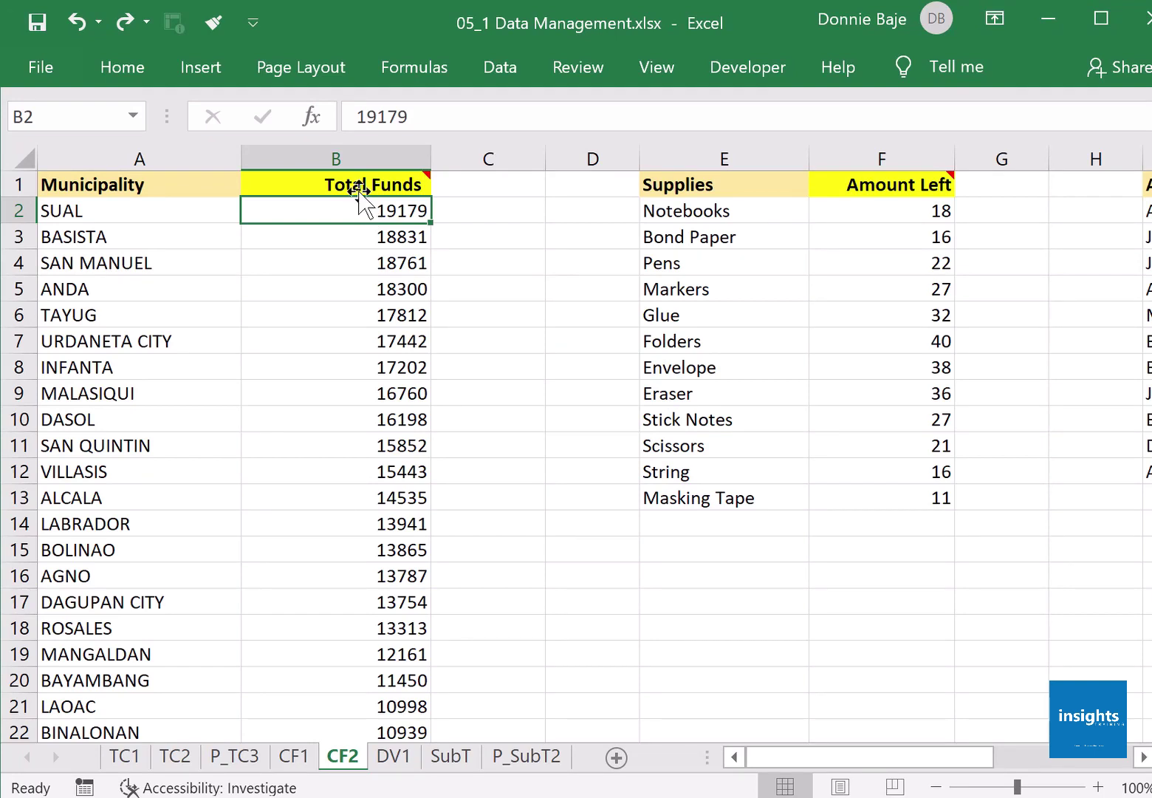
Add orange solid-fill data bars to the Total Funds values in B2:B50.
{"action": "mouse_move", "coordinate": [358, 190]}
{"action": "left_click_drag", "start_coordinate": [381, 211], "coordinate": [339, 624]}
{"action": "scroll", "coordinate": [330, 404], "scroll_direction": "up", "scroll_amount": 11}
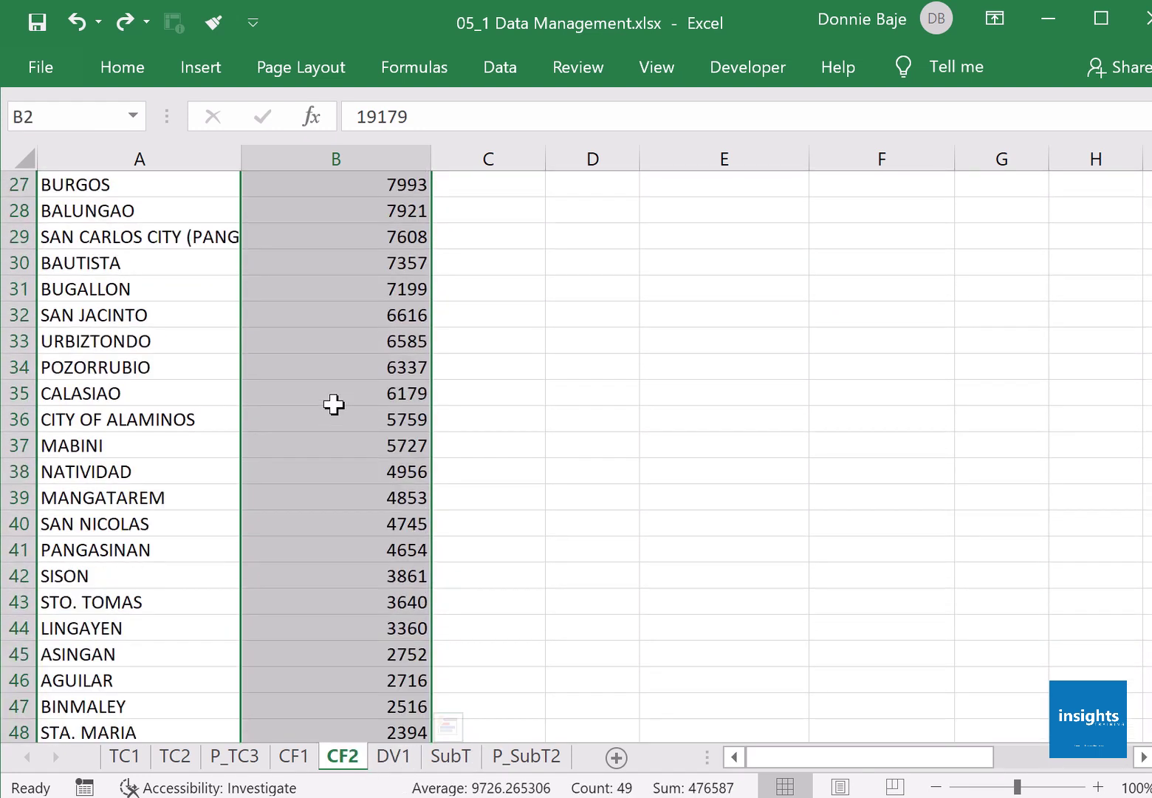
{"action": "left_click", "coordinate": [131, 77]}
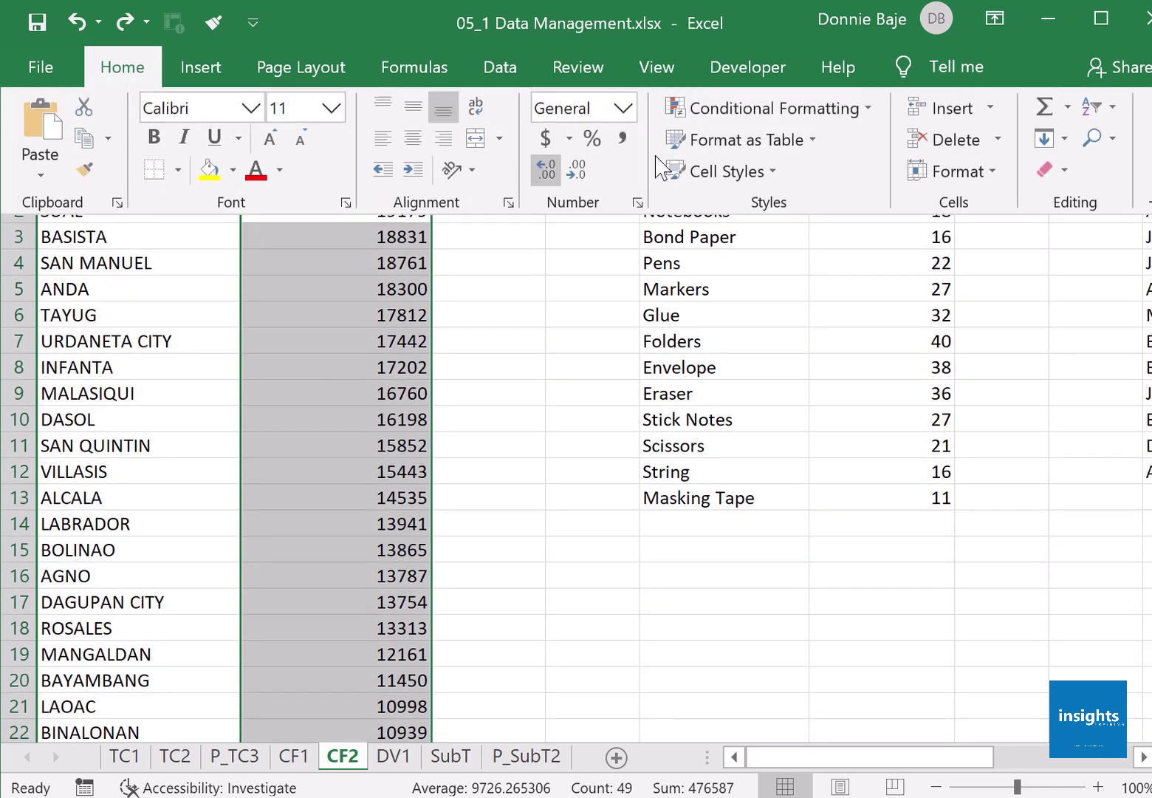
{"action": "left_click", "coordinate": [761, 111]}
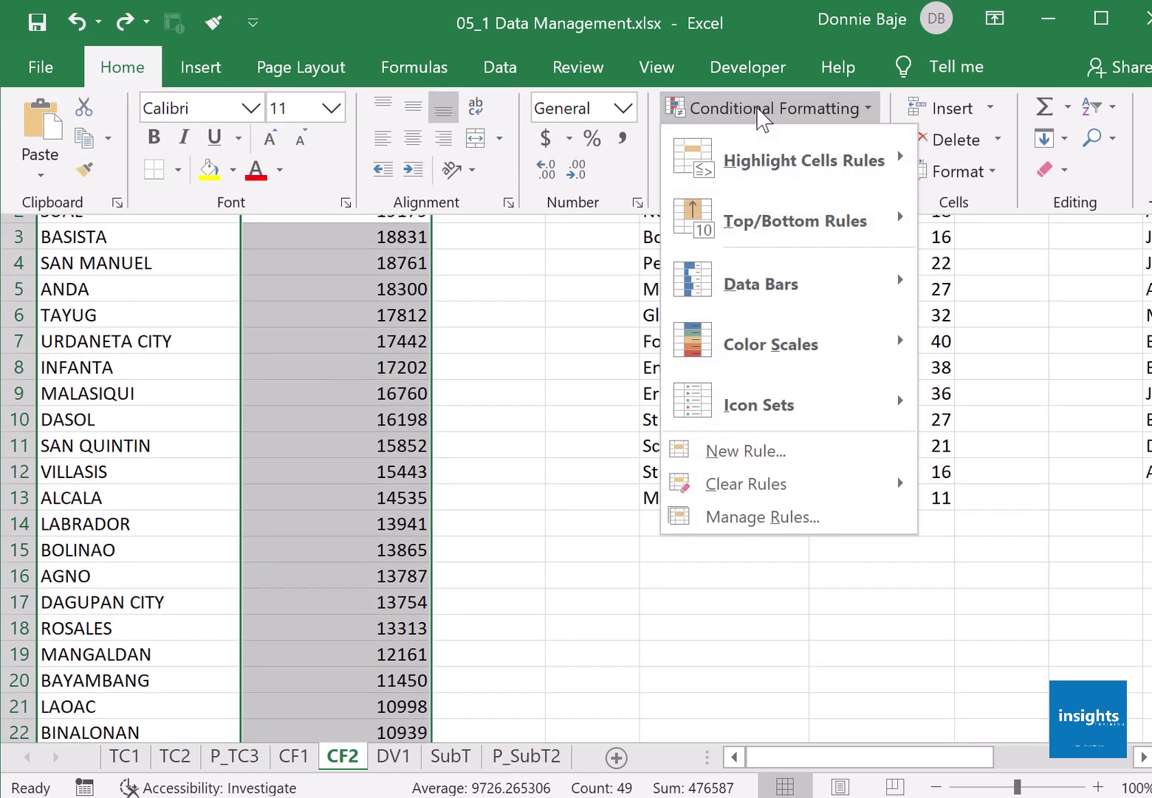
{"action": "mouse_move", "coordinate": [781, 282]}
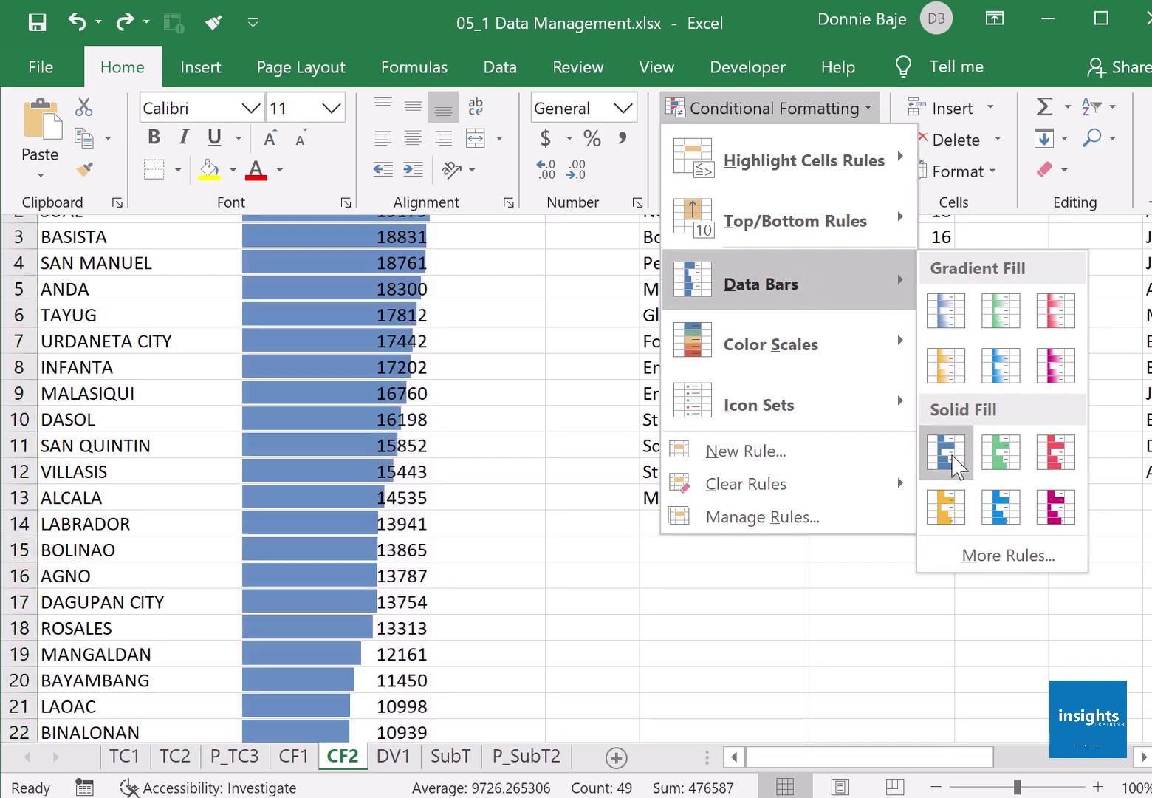
{"action": "left_click", "coordinate": [960, 499]}
{"action": "left_click", "coordinate": [382, 292]}
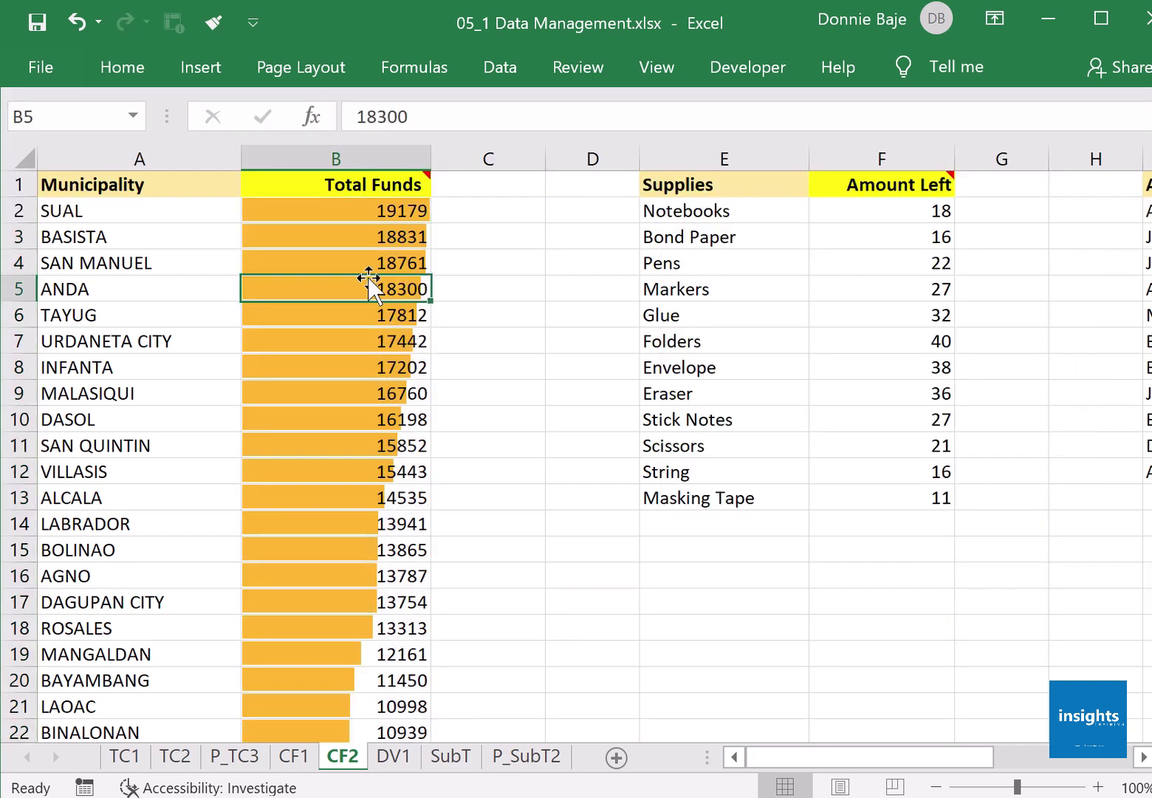
Change MALASIQUI's Total Funds in B9 to 12000.
{"action": "left_click", "coordinate": [396, 399]}
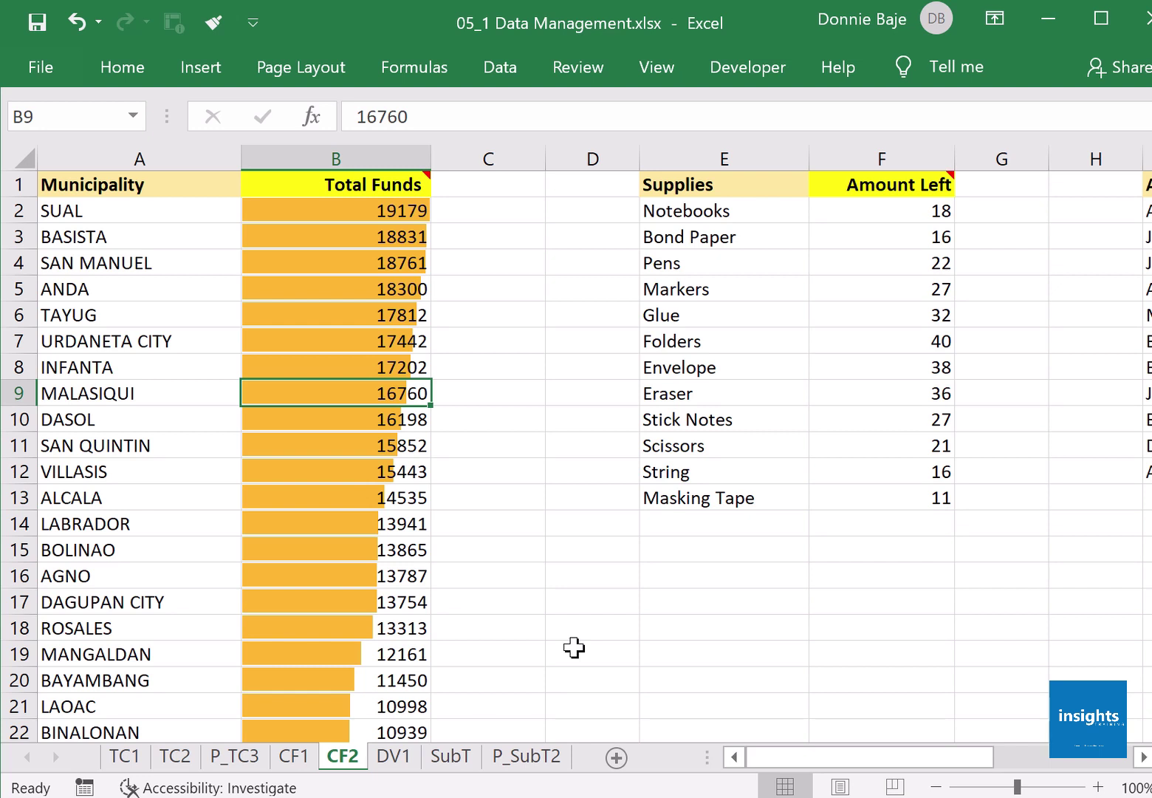
{"action": "type", "text": "12000"}
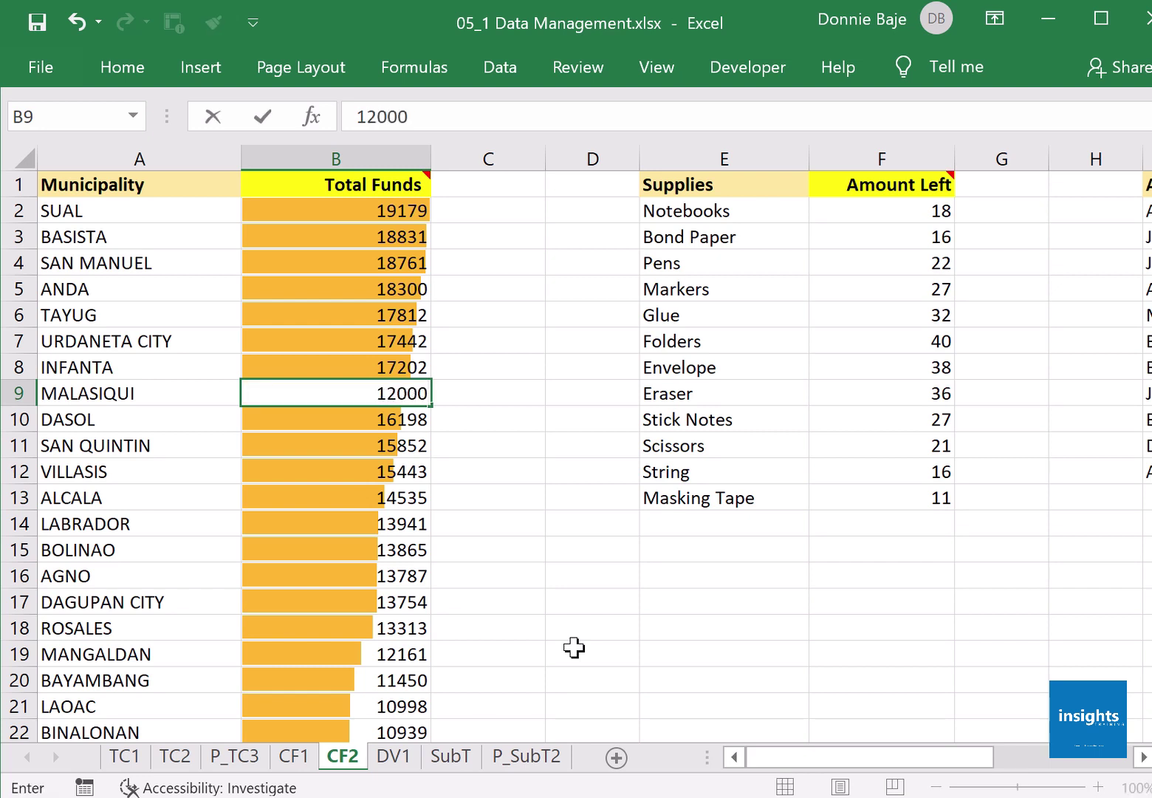
{"action": "key", "text": "Return"}
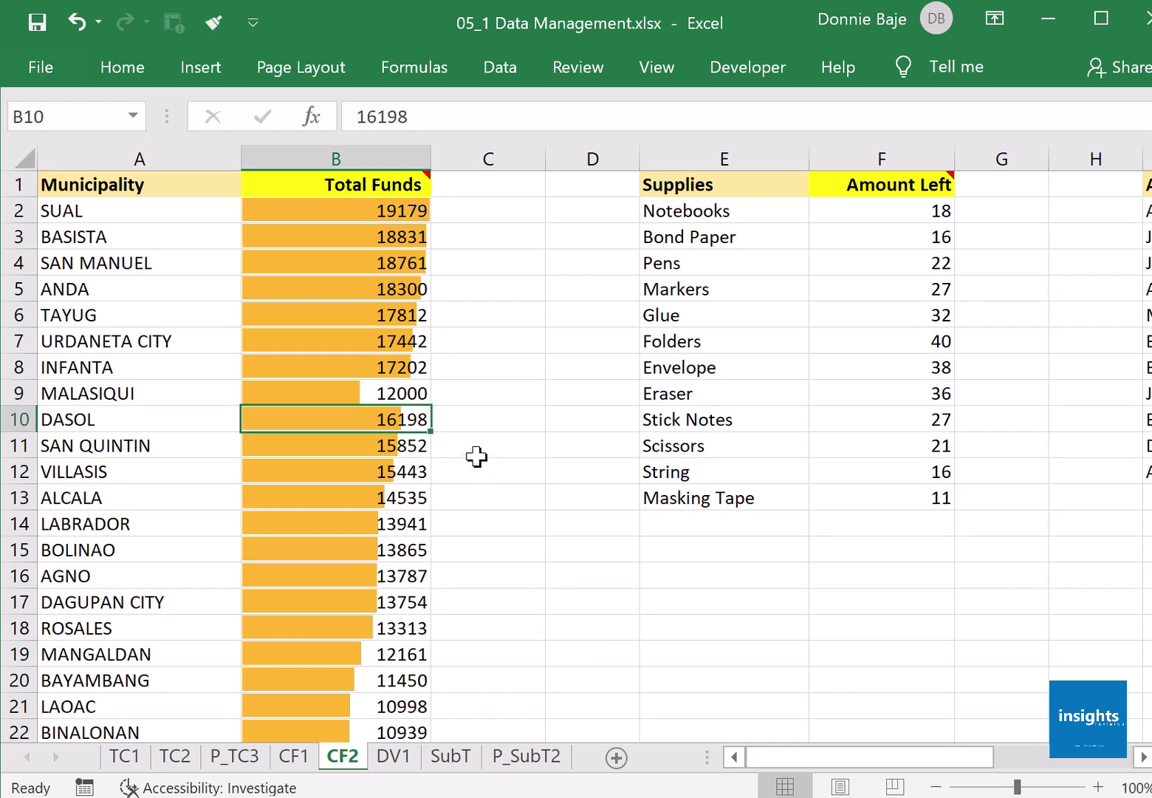
Change BURGOS's Total Funds in B27 to 12900 and narrow column B.
{"action": "scroll", "coordinate": [403, 667], "scroll_direction": "down", "scroll_amount": 3}
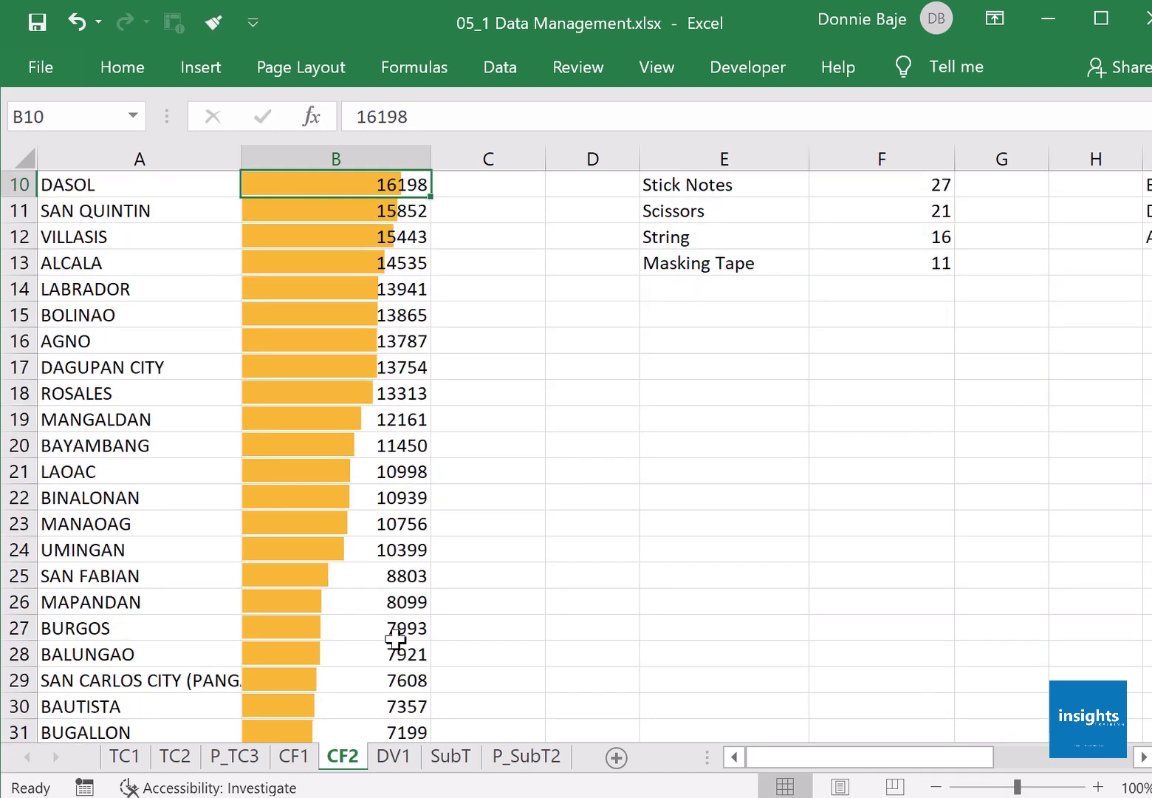
{"action": "left_click", "coordinate": [387, 627]}
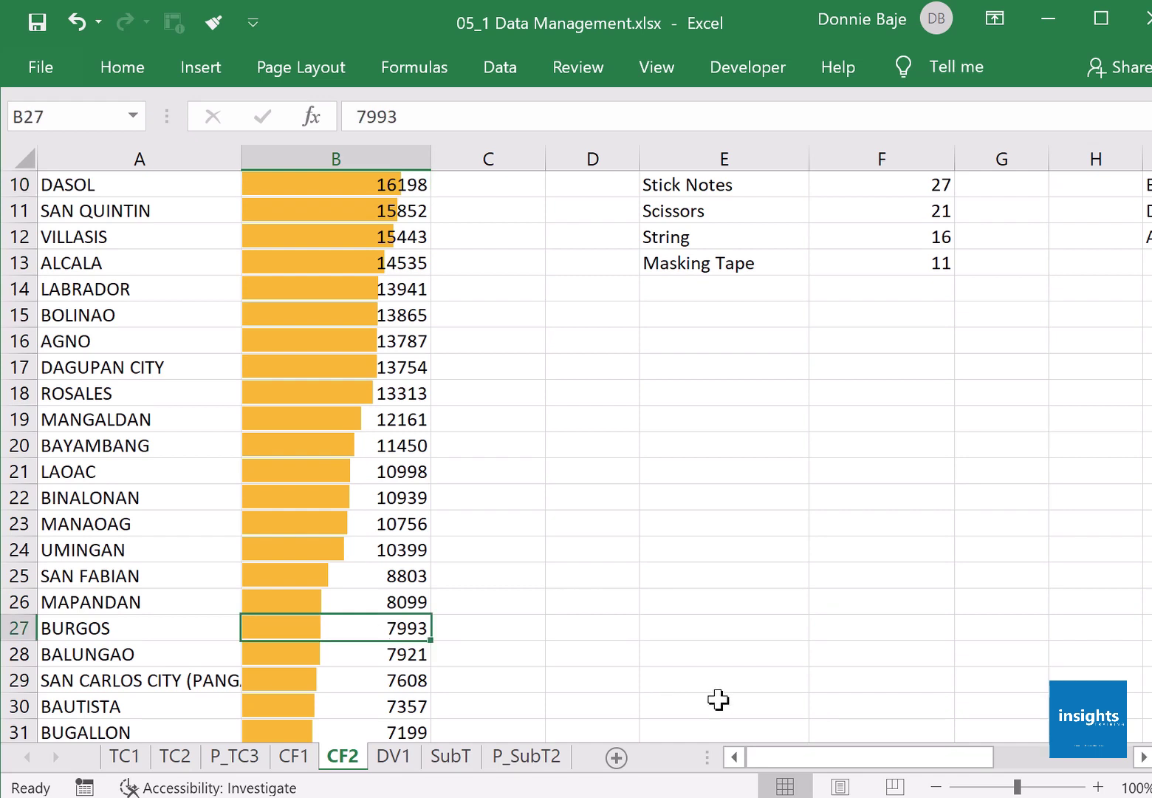
{"action": "type", "text": "12"}
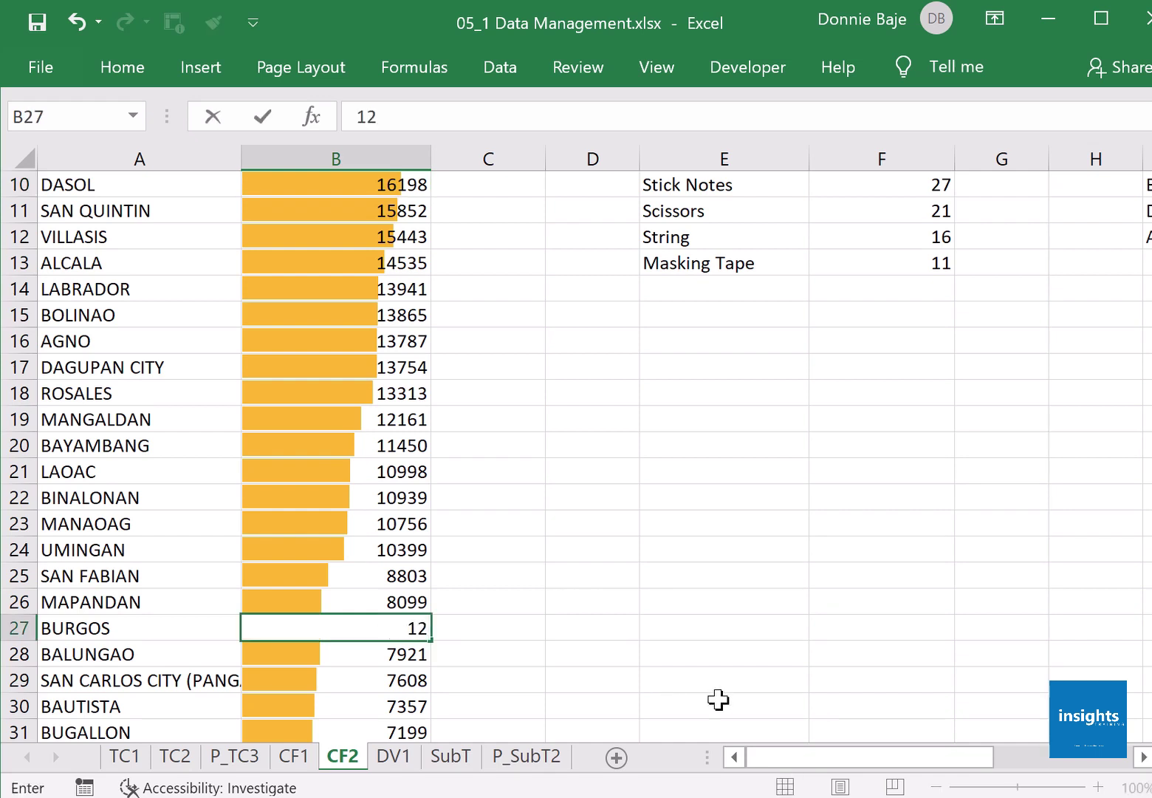
{"action": "type", "text": "900"}
{"action": "key", "text": "Return"}
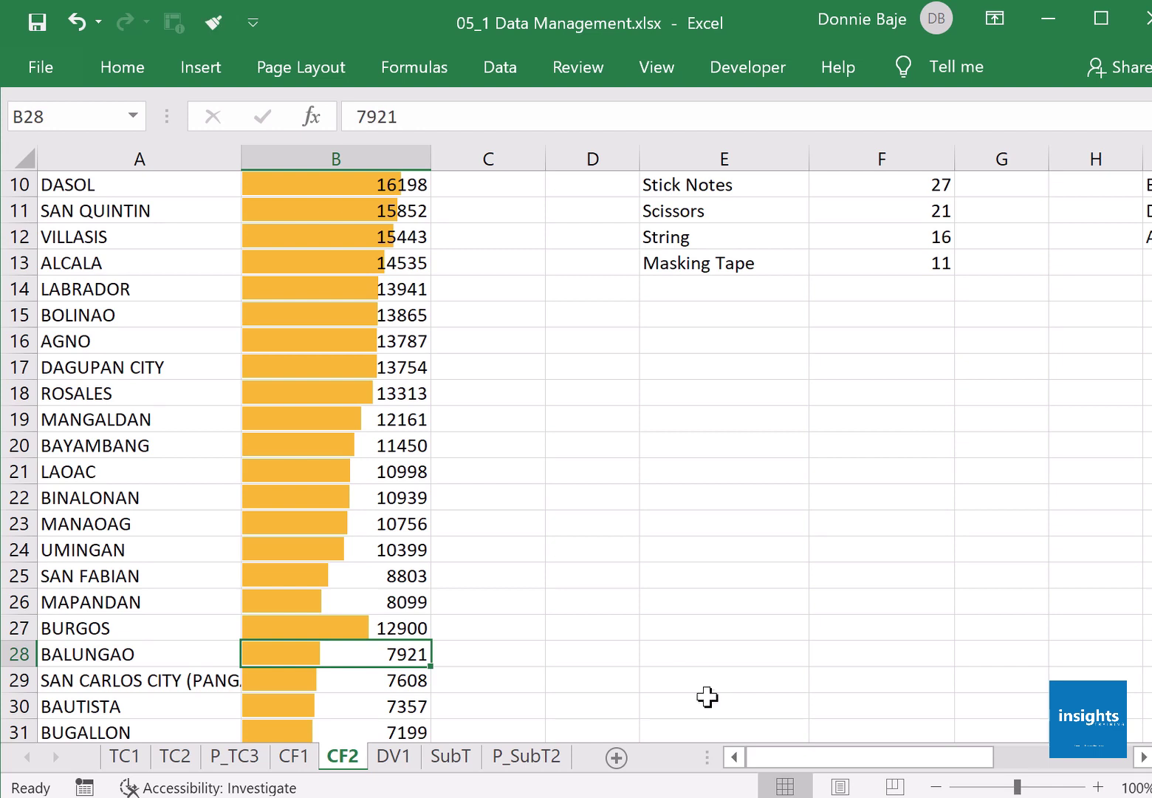
{"action": "scroll", "coordinate": [658, 579], "scroll_direction": "up", "scroll_amount": 3}
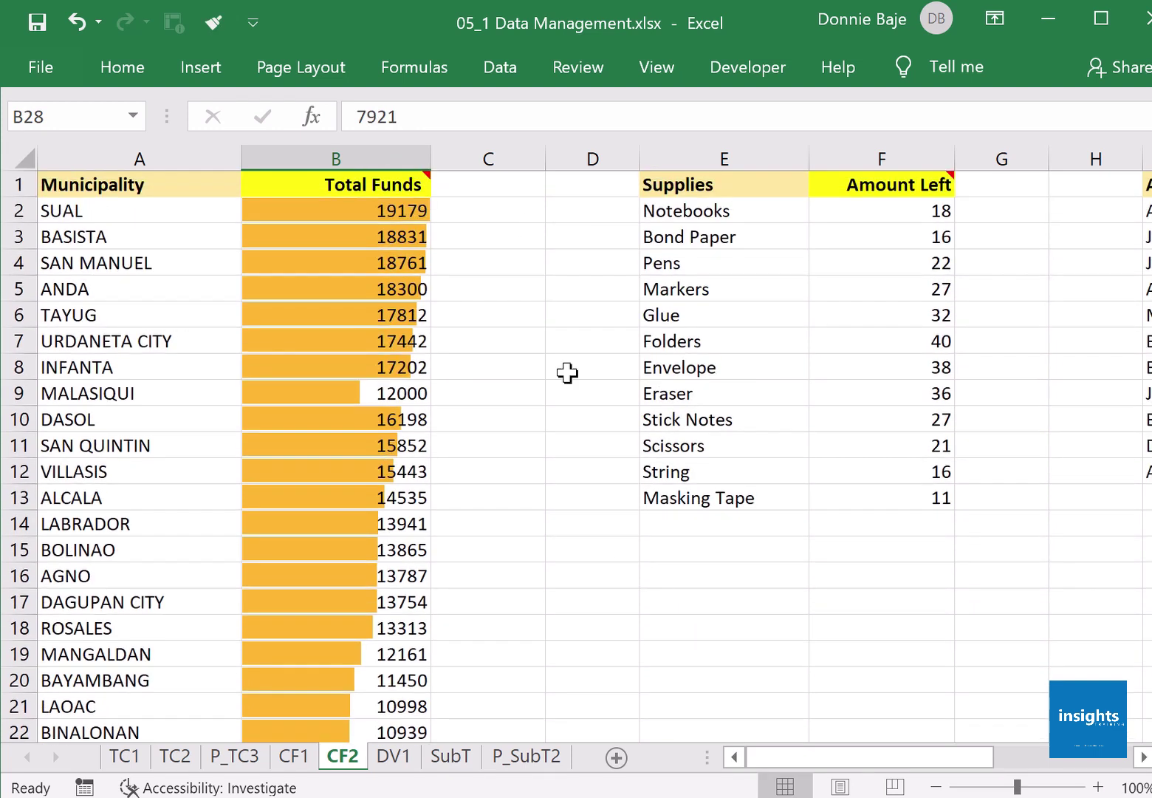
{"action": "left_click_drag", "start_coordinate": [432, 149], "coordinate": [376, 155]}
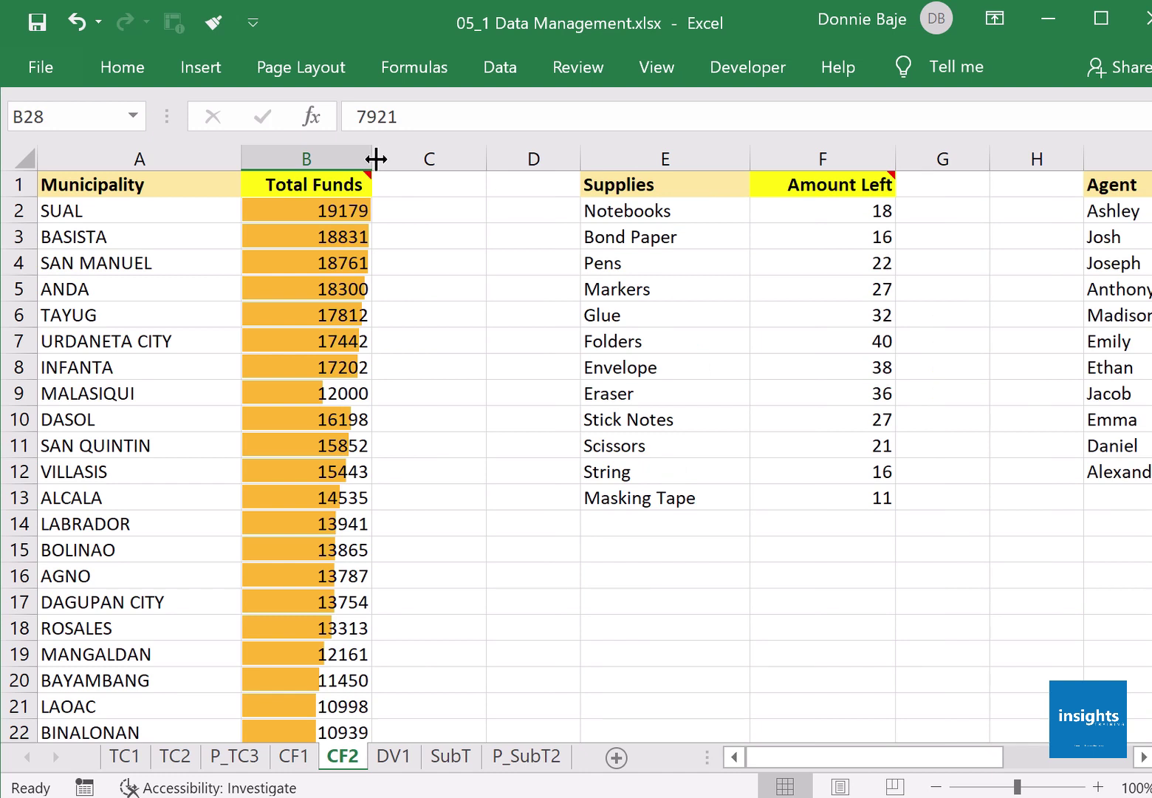
Review the data bars down the sheet and narrow the Municipality column A.
{"action": "scroll", "coordinate": [391, 471], "scroll_direction": "down", "scroll_amount": 2}
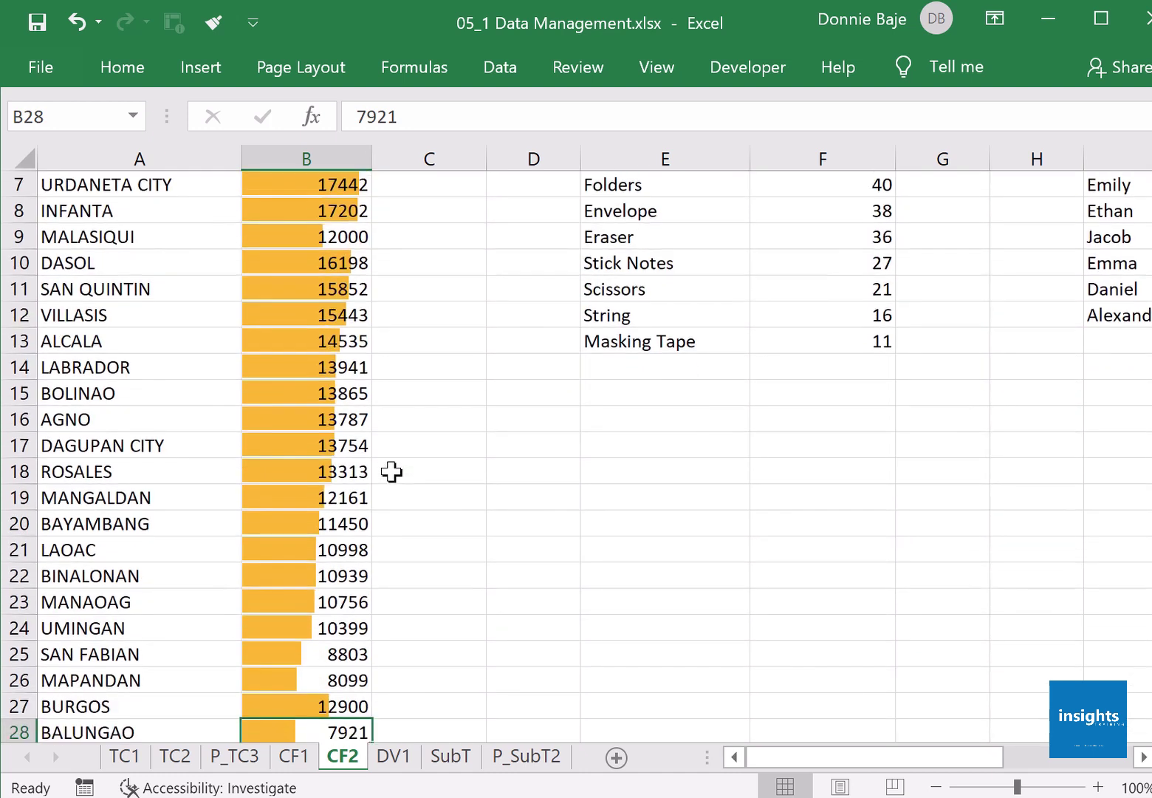
{"action": "scroll", "coordinate": [392, 471], "scroll_direction": "down", "scroll_amount": 1}
{"action": "scroll", "coordinate": [392, 471], "scroll_direction": "down", "scroll_amount": 1}
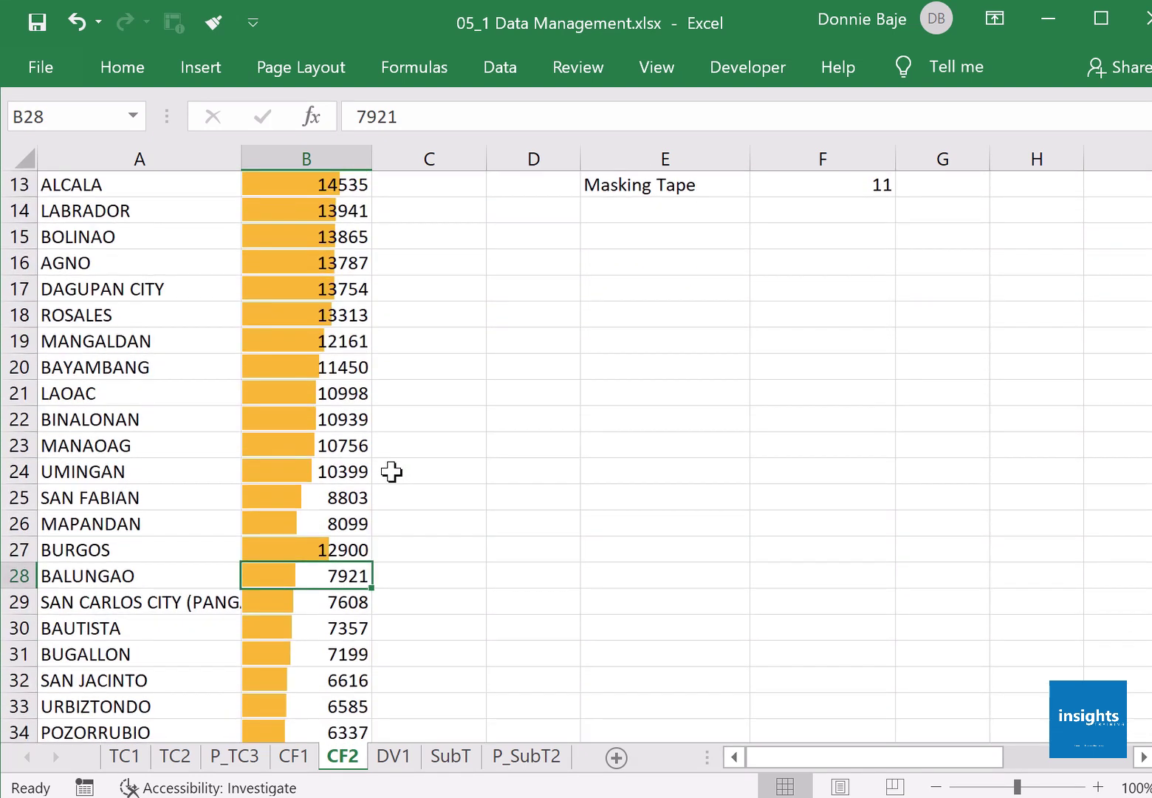
{"action": "scroll", "coordinate": [391, 471], "scroll_direction": "down", "scroll_amount": 1}
{"action": "scroll", "coordinate": [392, 471], "scroll_direction": "down", "scroll_amount": 1}
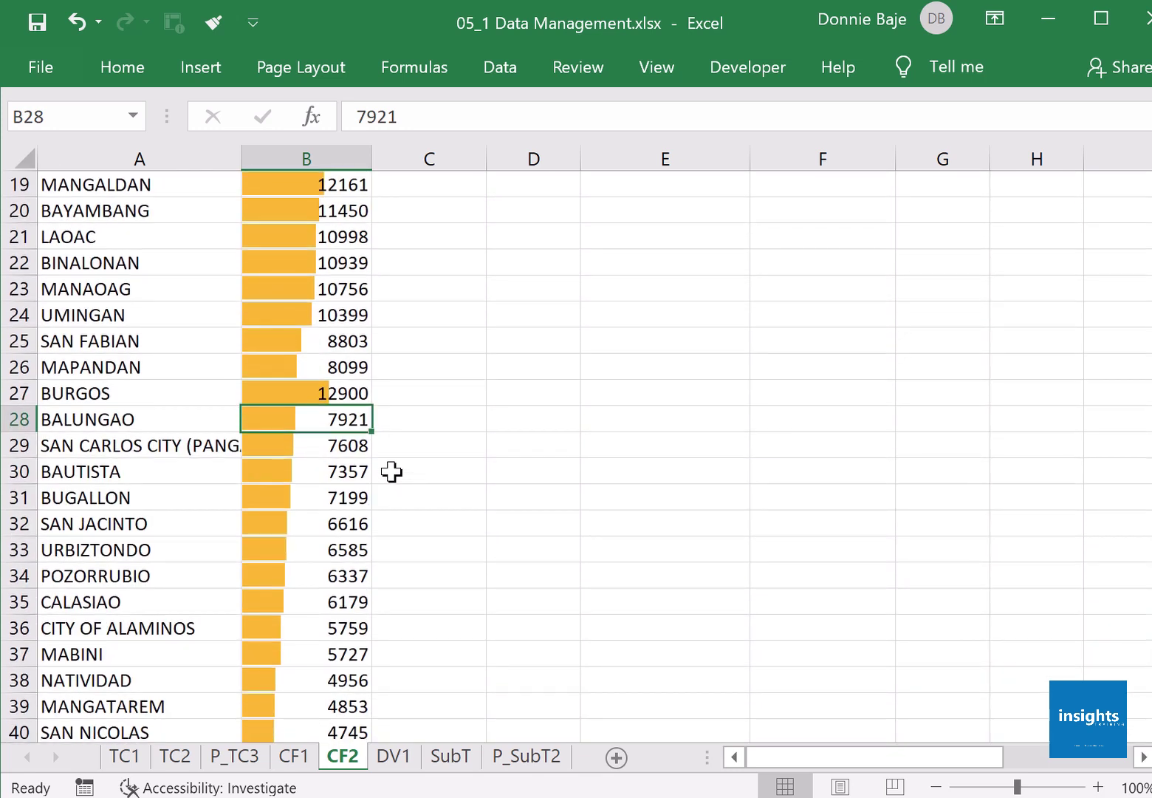
{"action": "scroll", "coordinate": [391, 471], "scroll_direction": "up", "scroll_amount": 6}
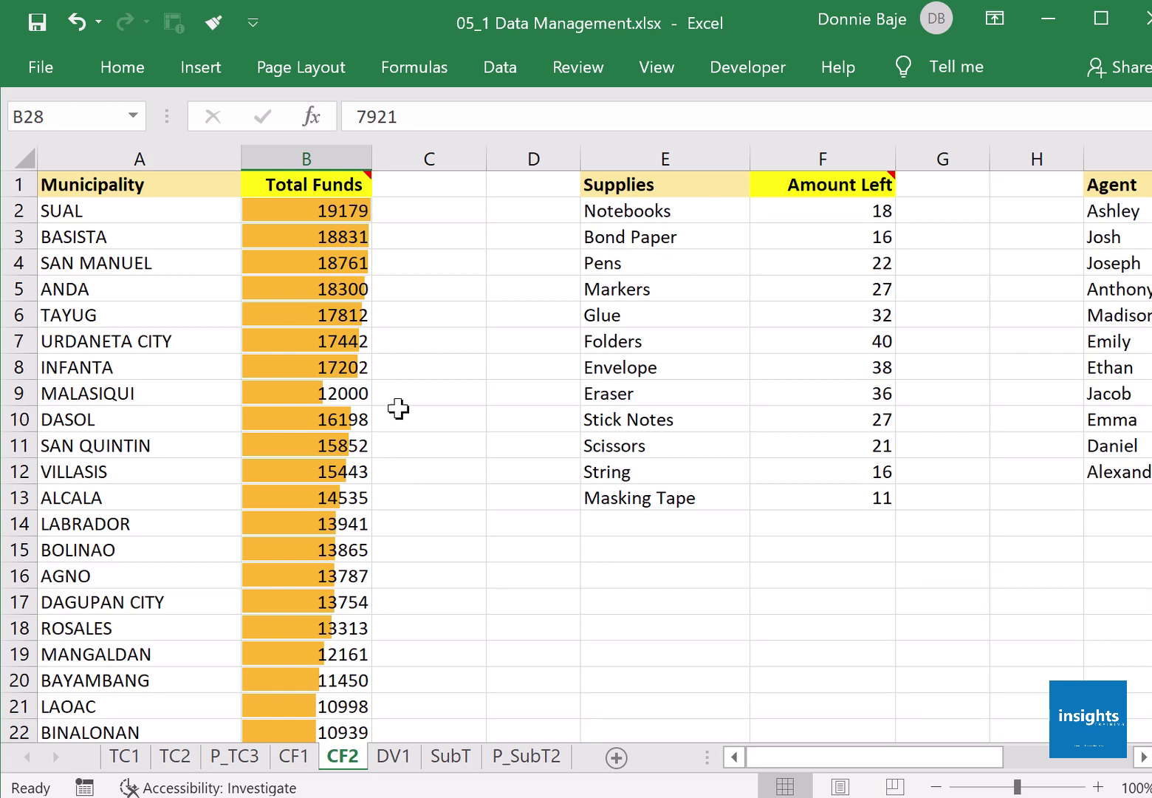
{"action": "left_click_drag", "start_coordinate": [241, 159], "coordinate": [214, 155]}
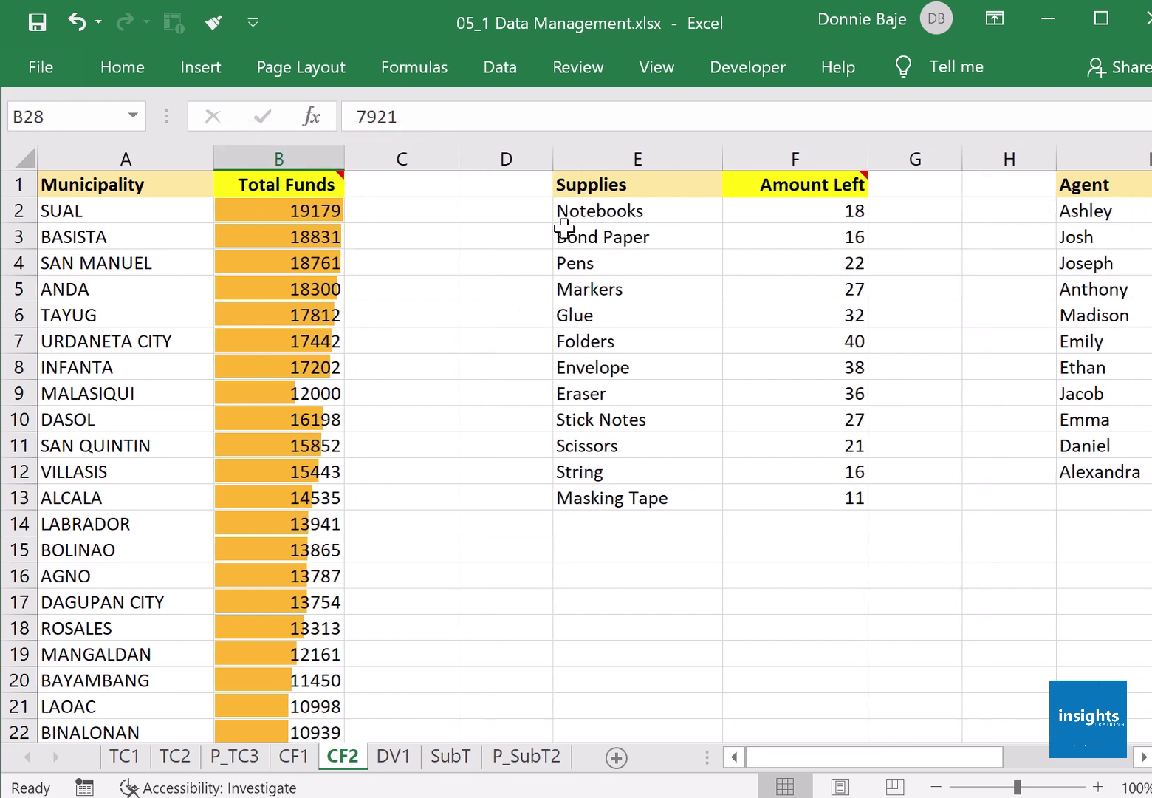
Apply the green-yellow-red colour scale to the Amount Left values F2:F13.
{"action": "left_click", "coordinate": [525, 158]}
{"action": "mouse_move", "coordinate": [756, 185]}
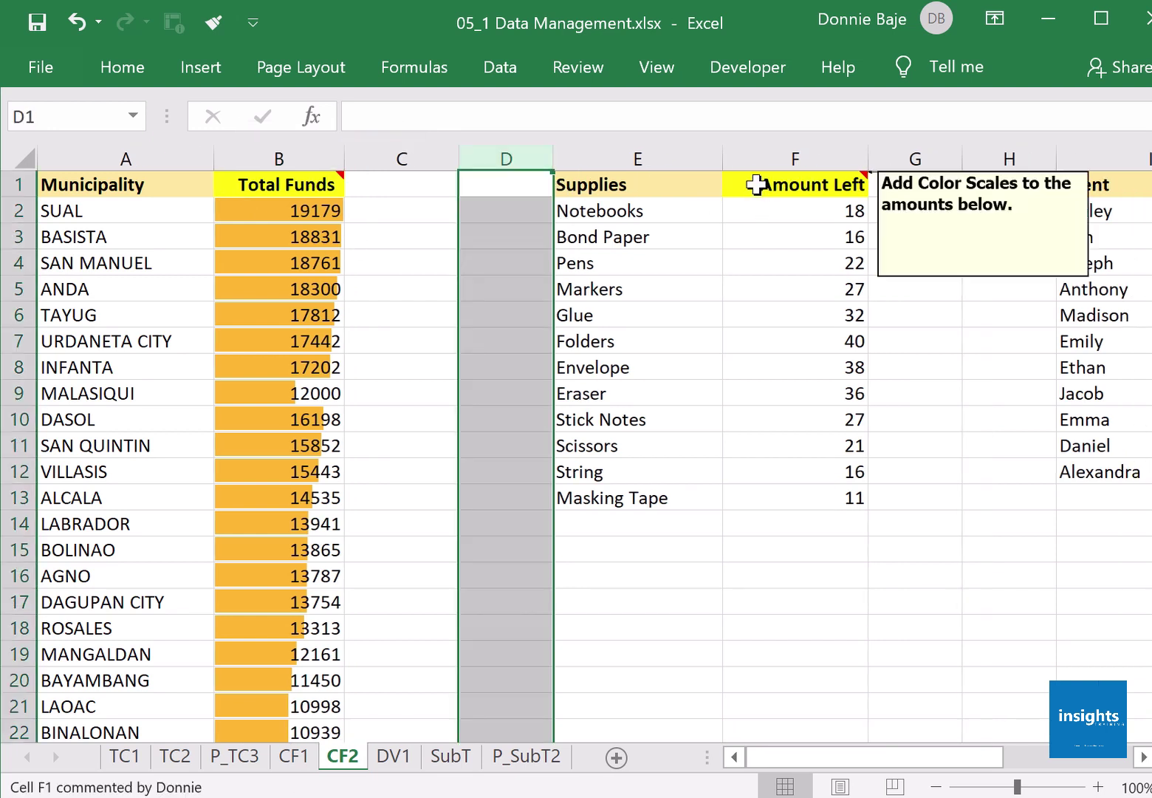
{"action": "left_click_drag", "start_coordinate": [751, 211], "coordinate": [781, 502]}
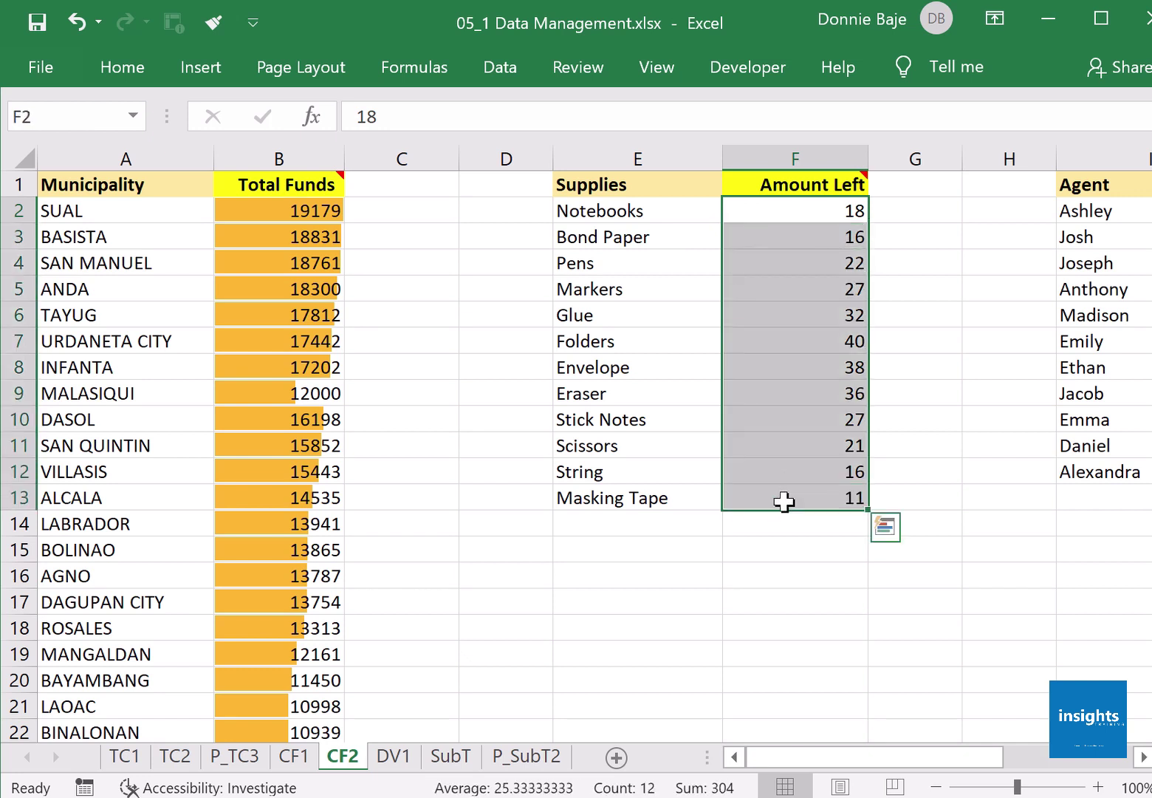
{"action": "left_click", "coordinate": [125, 71]}
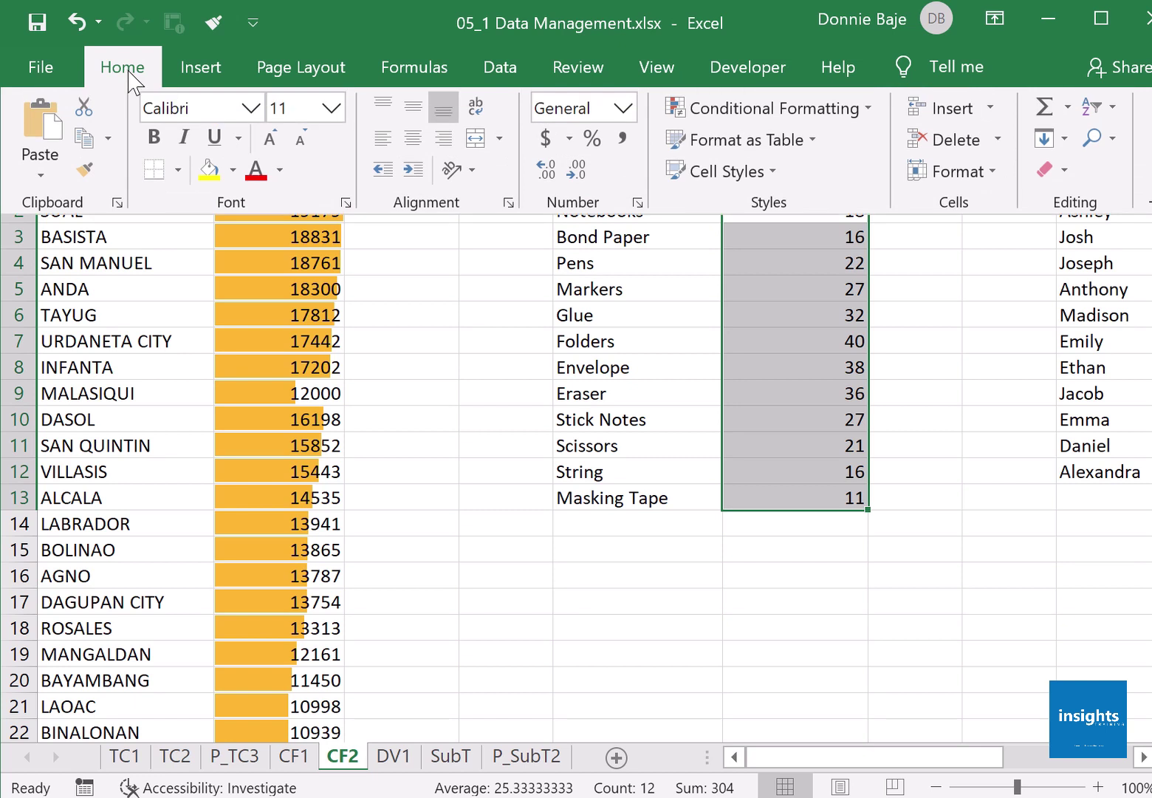
{"action": "left_click", "coordinate": [741, 118]}
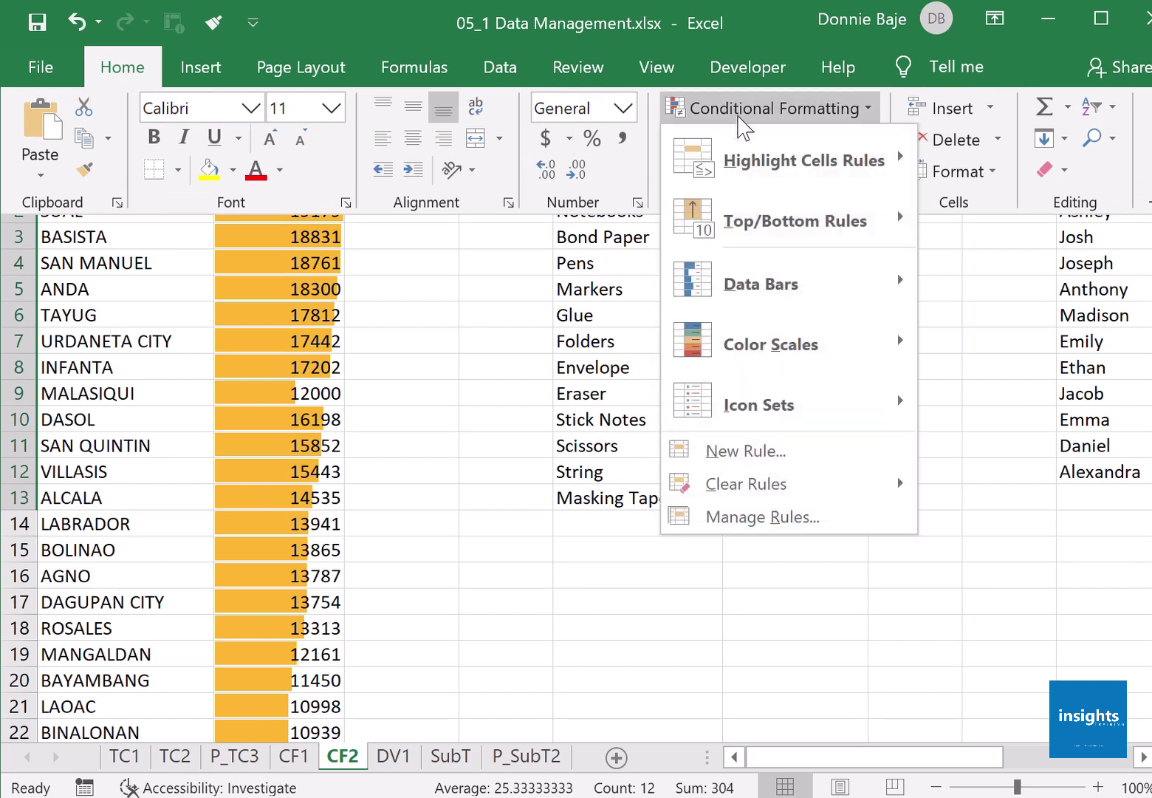
{"action": "mouse_move", "coordinate": [765, 353]}
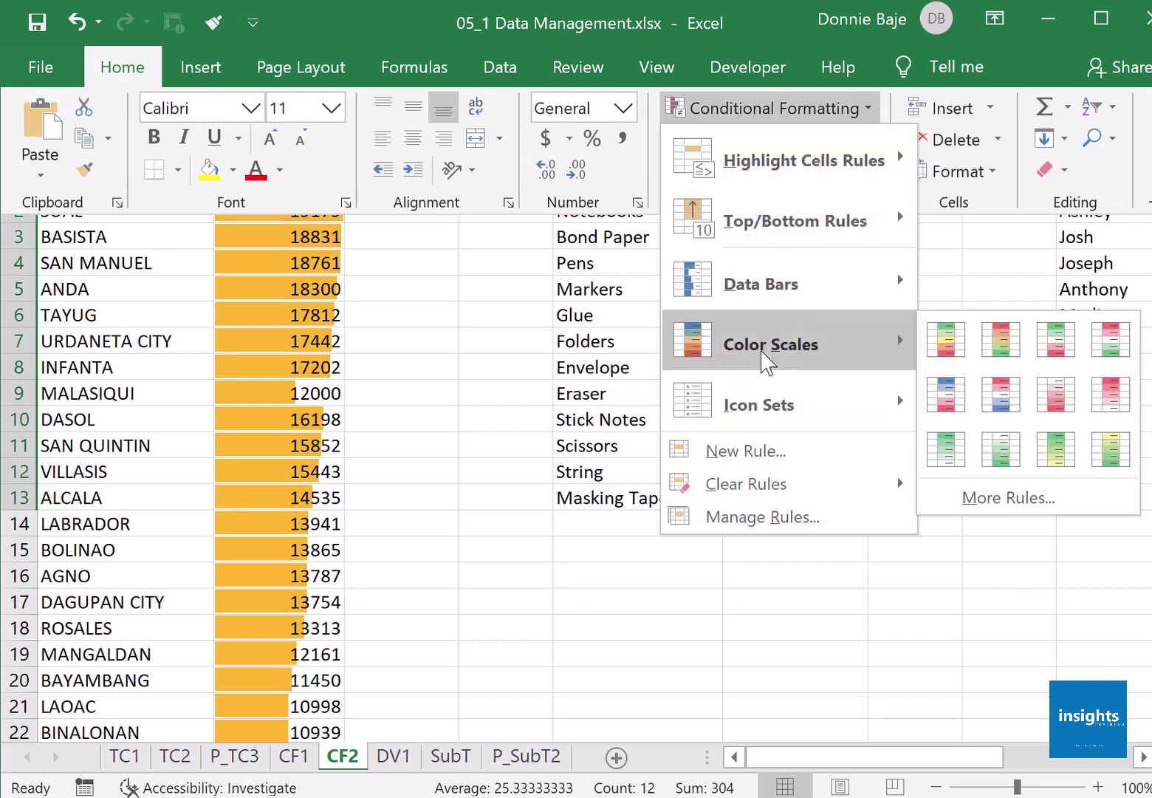
{"action": "left_click", "coordinate": [947, 362]}
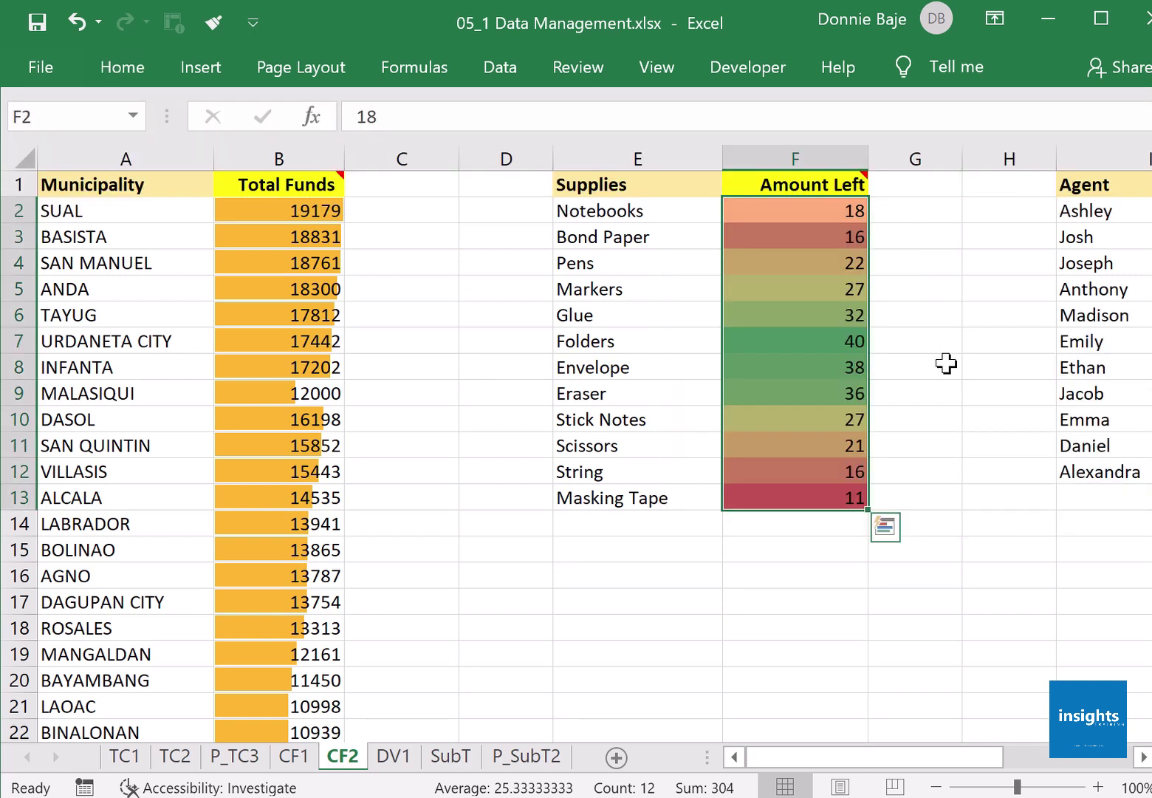
Inspect the colour-scale shading on Amount Left, from highest 40 to lowest 11.
{"action": "left_click", "coordinate": [831, 369]}
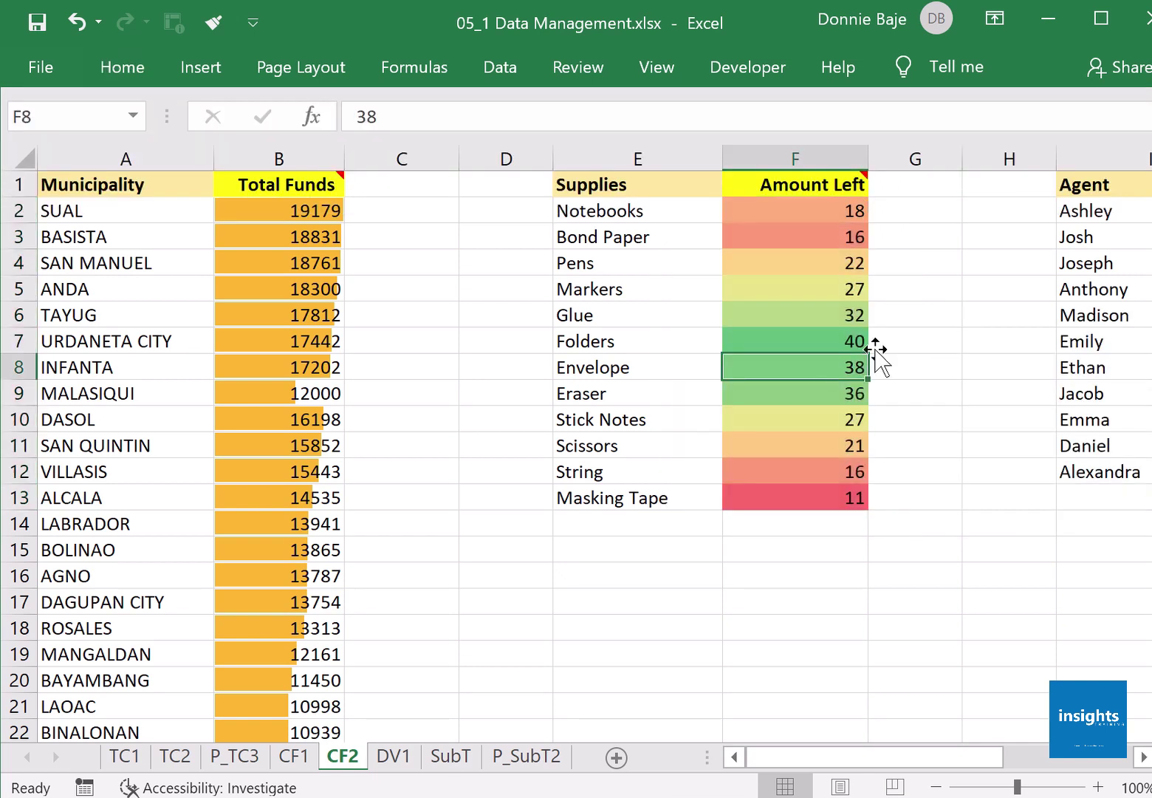
{"action": "left_click", "coordinate": [788, 421]}
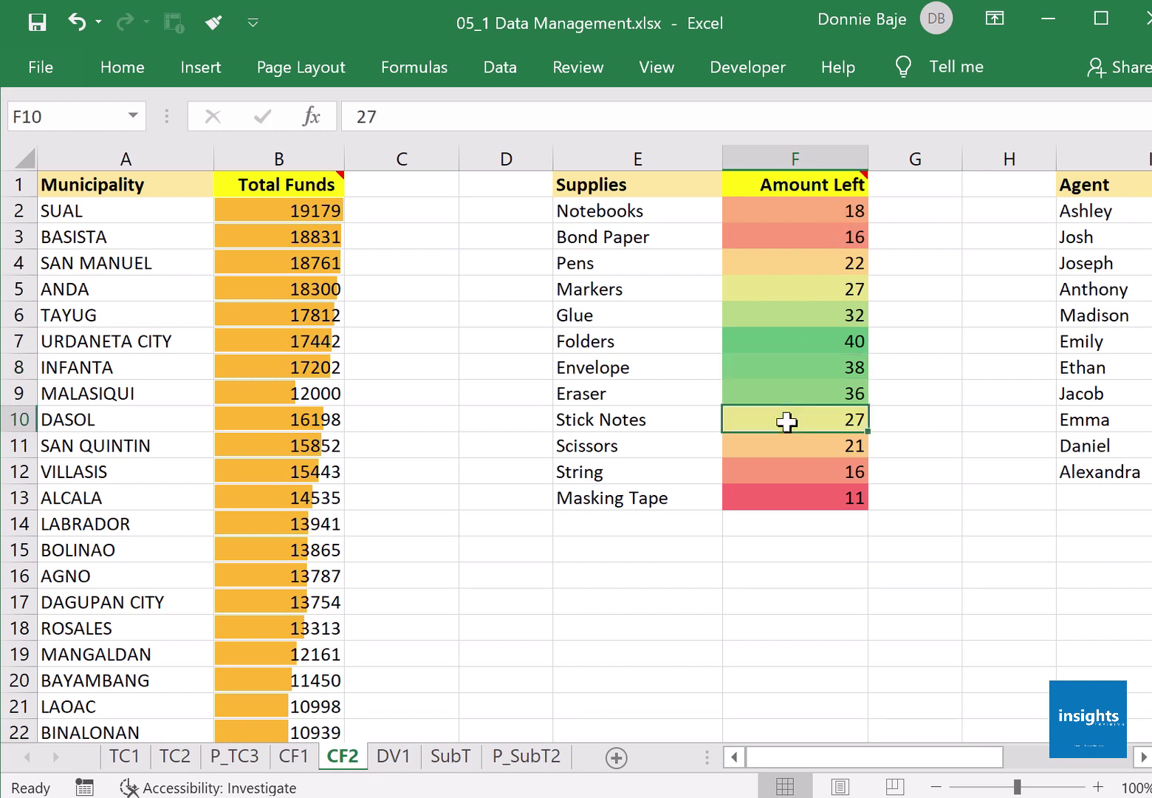
{"action": "left_click", "coordinate": [782, 338]}
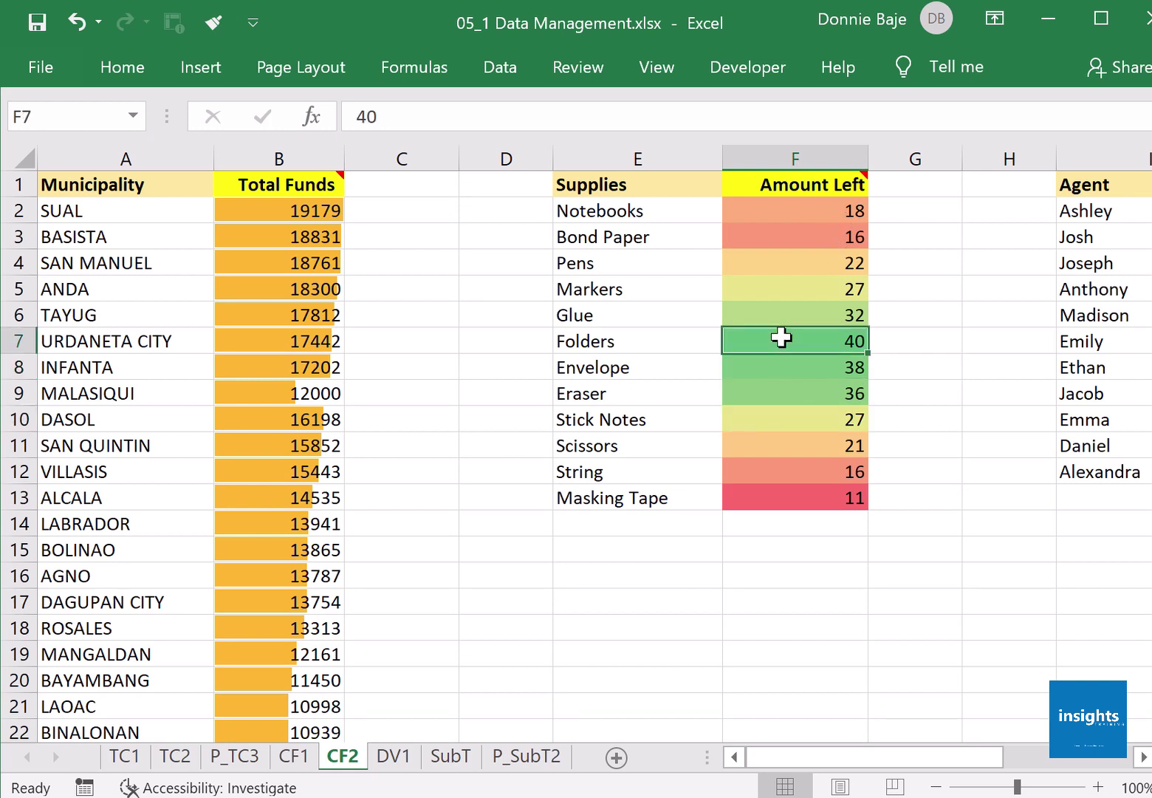
{"action": "left_click", "coordinate": [787, 492]}
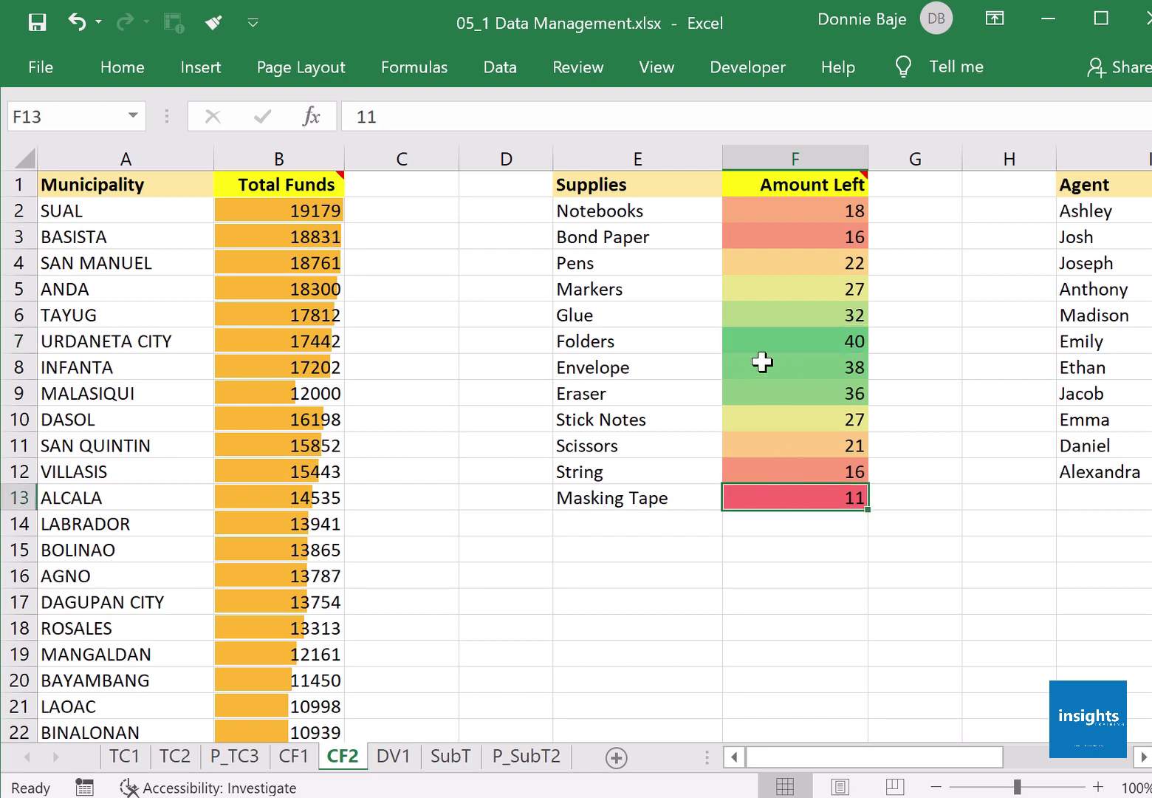
{"action": "left_click", "coordinate": [759, 339]}
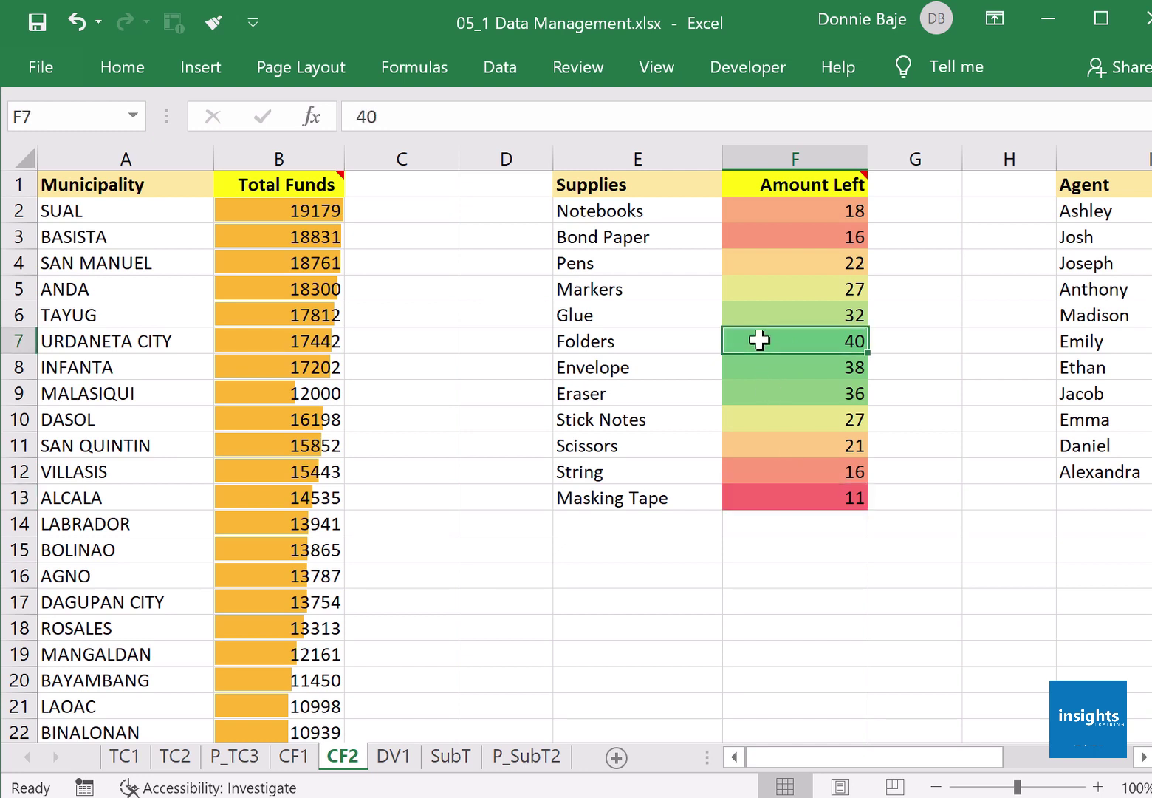
{"action": "left_click", "coordinate": [757, 316]}
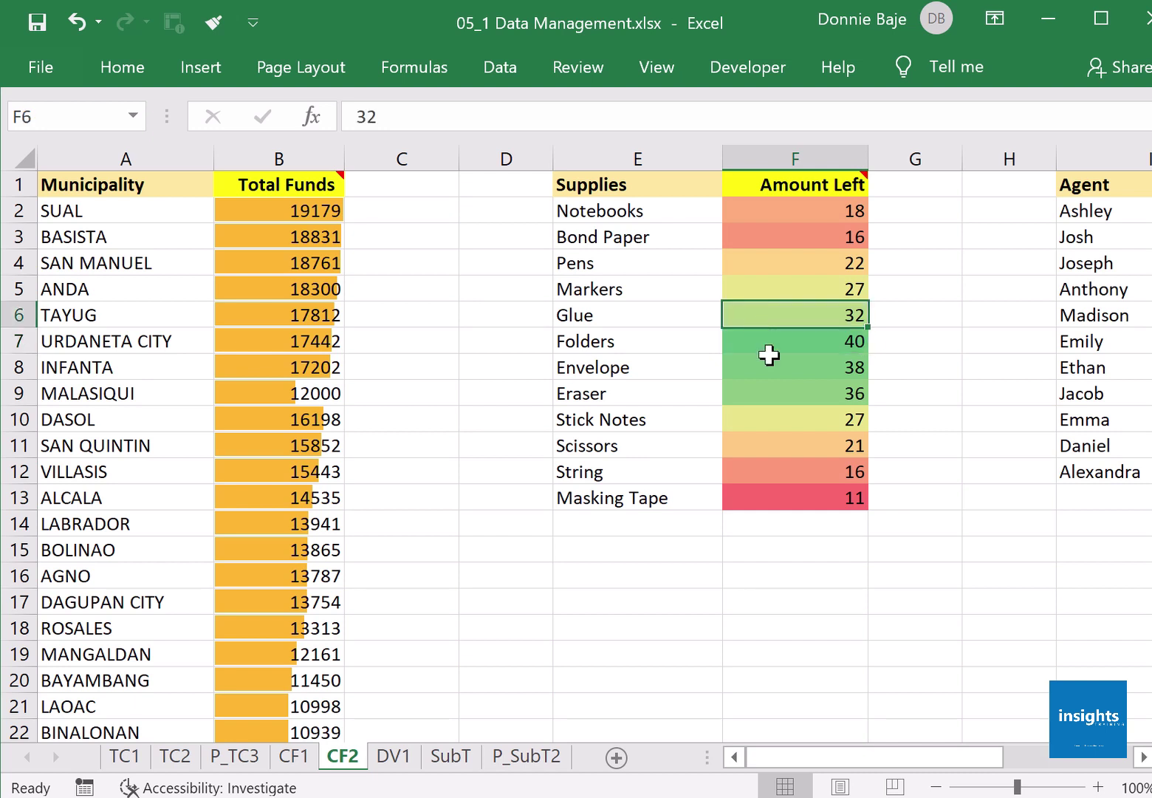
{"action": "left_click", "coordinate": [771, 366]}
{"action": "left_click", "coordinate": [772, 396]}
{"action": "left_click", "coordinate": [769, 500]}
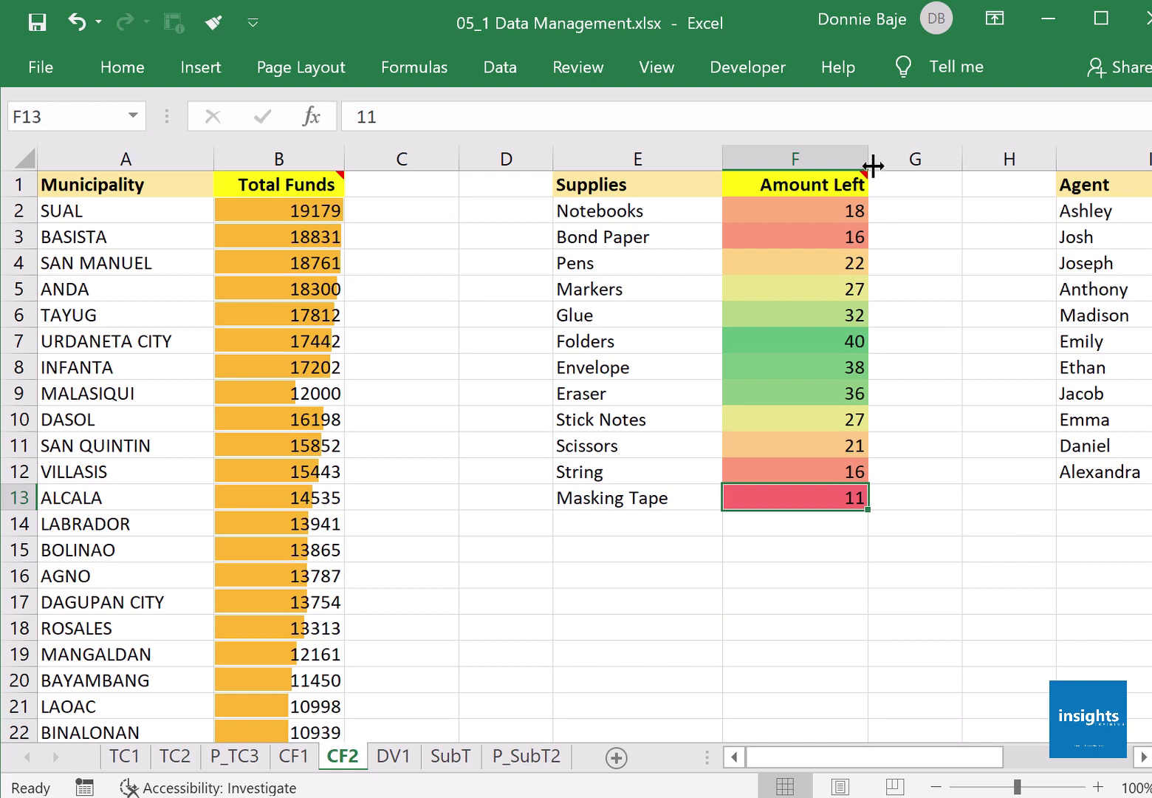
Narrow column F and change the Pens Amount Left to 82.
{"action": "left_click_drag", "start_coordinate": [869, 155], "coordinate": [850, 150]}
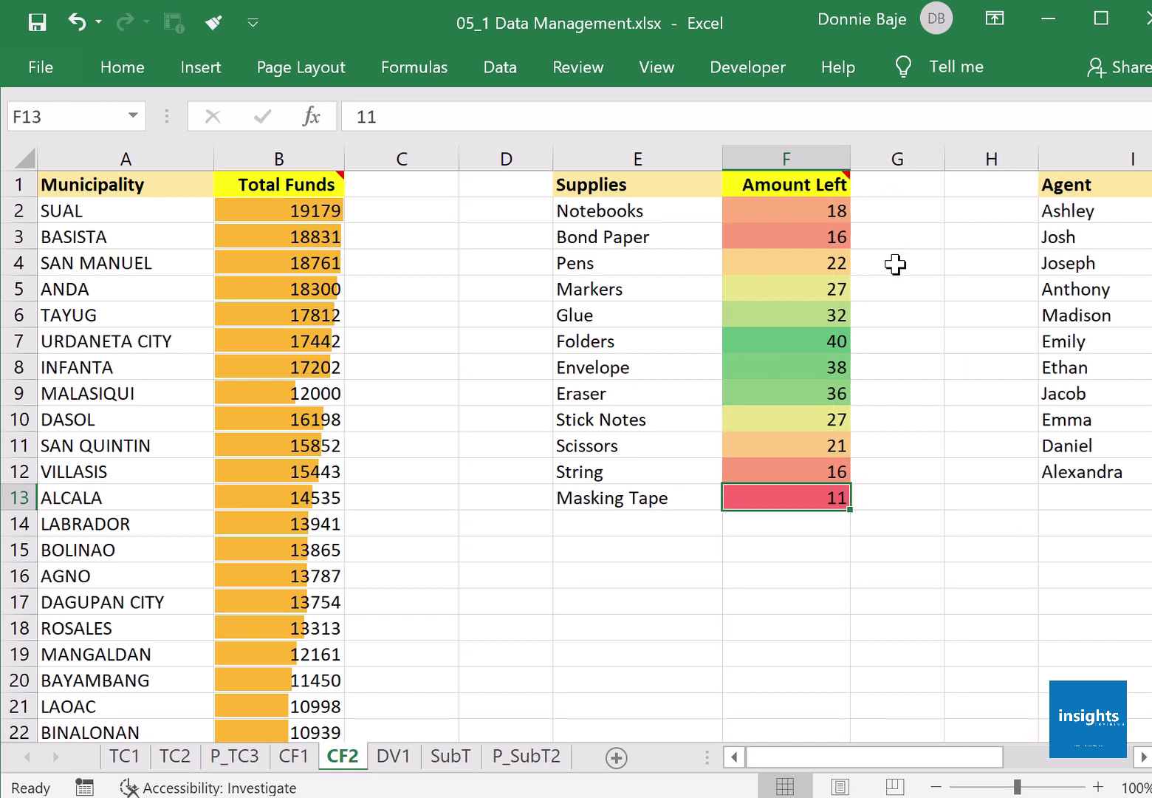
{"action": "left_click", "coordinate": [816, 337]}
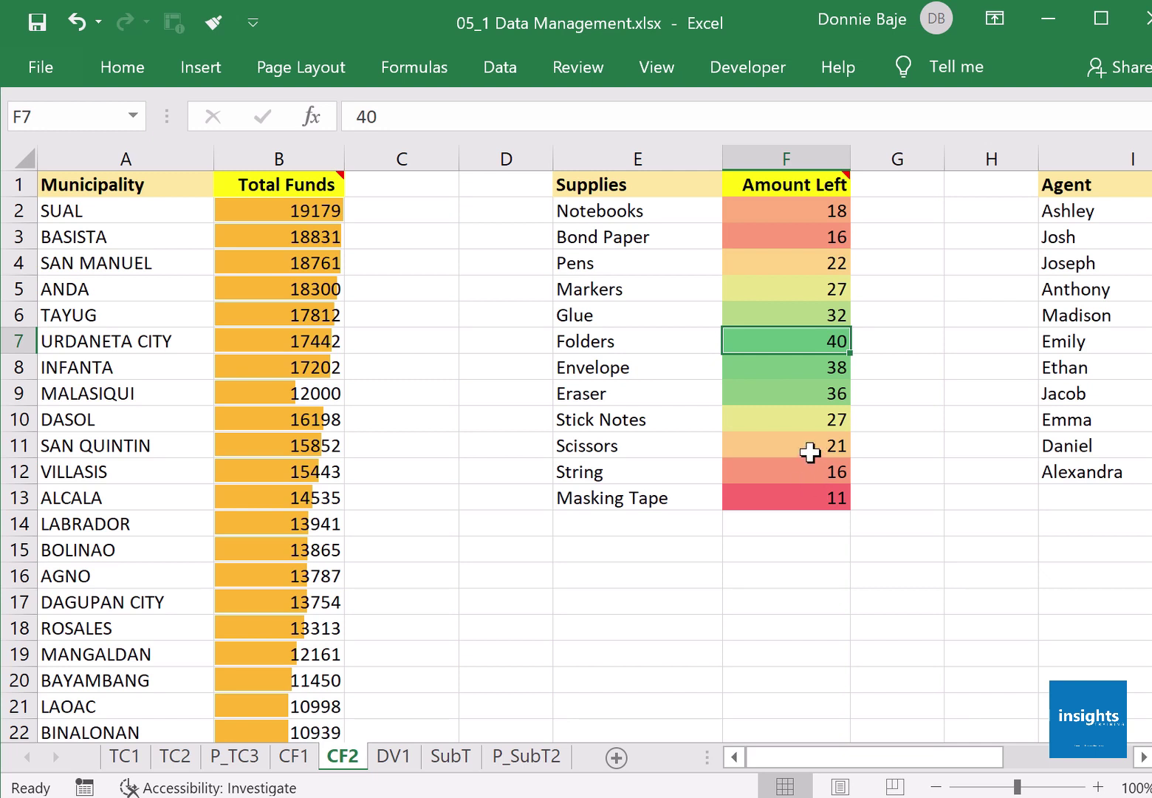
{"action": "left_click", "coordinate": [804, 490]}
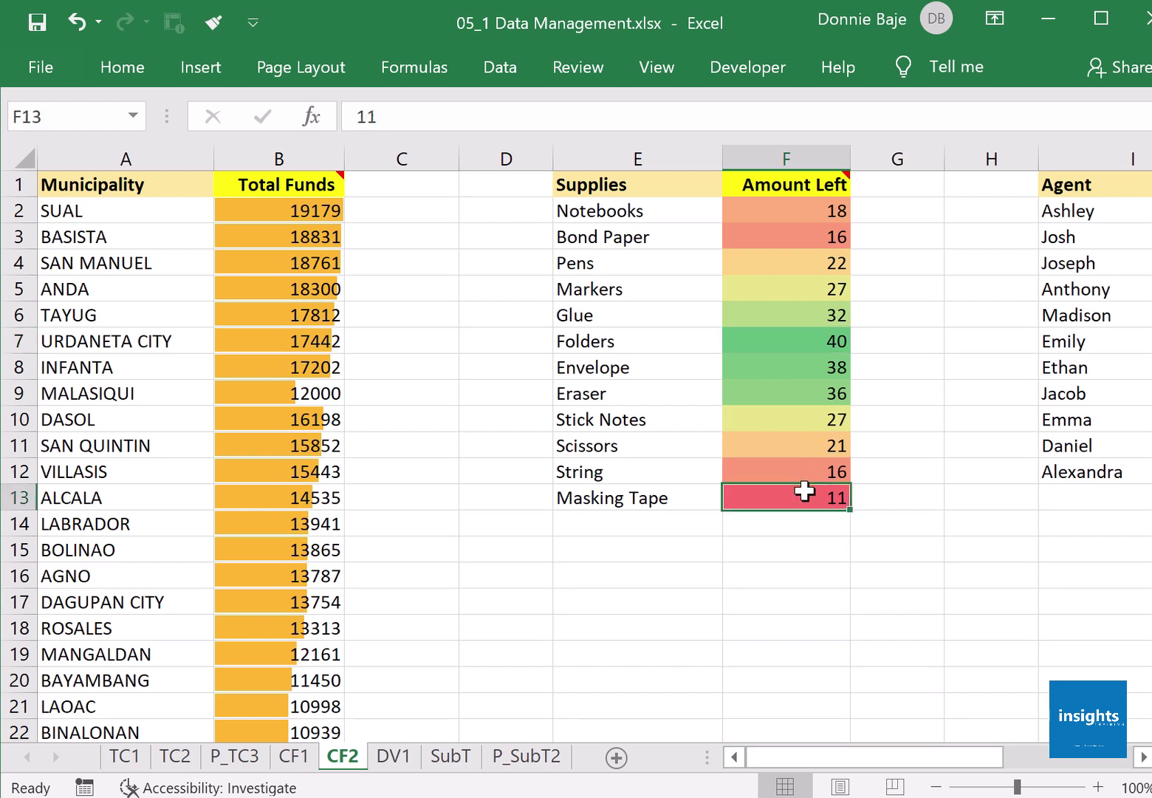
{"action": "left_click", "coordinate": [827, 259]}
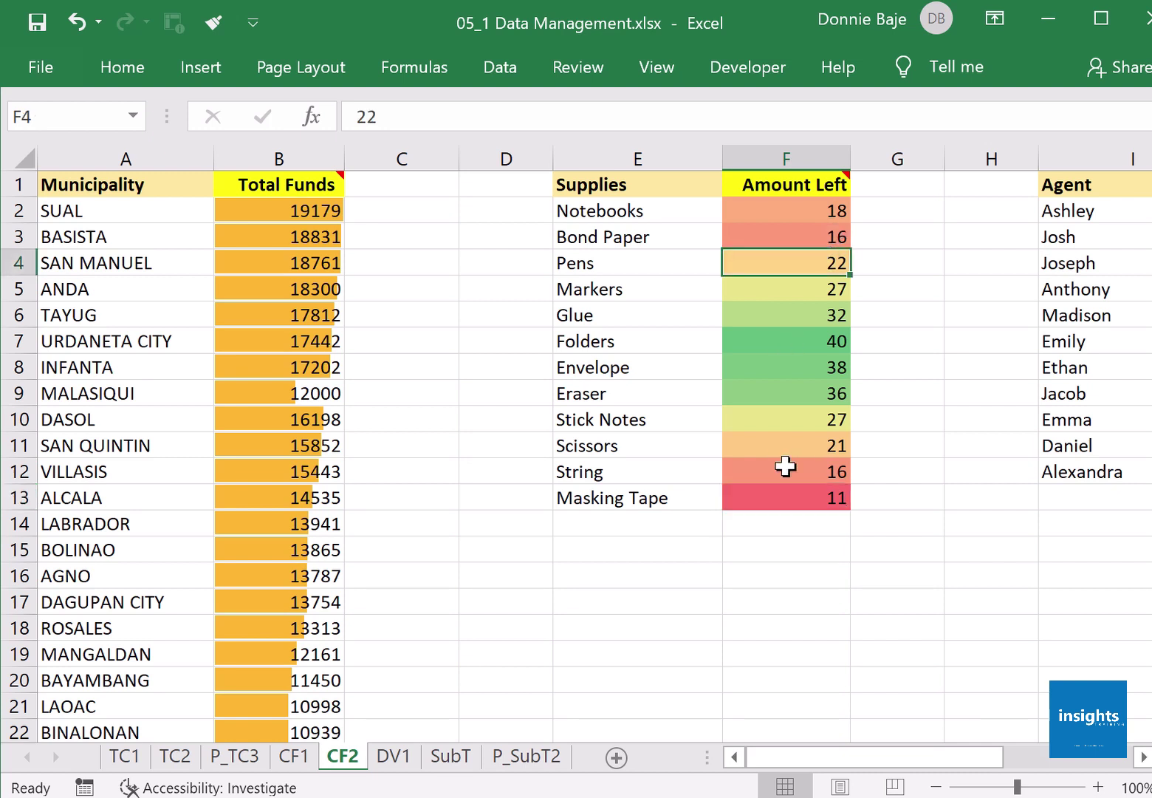
{"action": "type", "text": "8"}
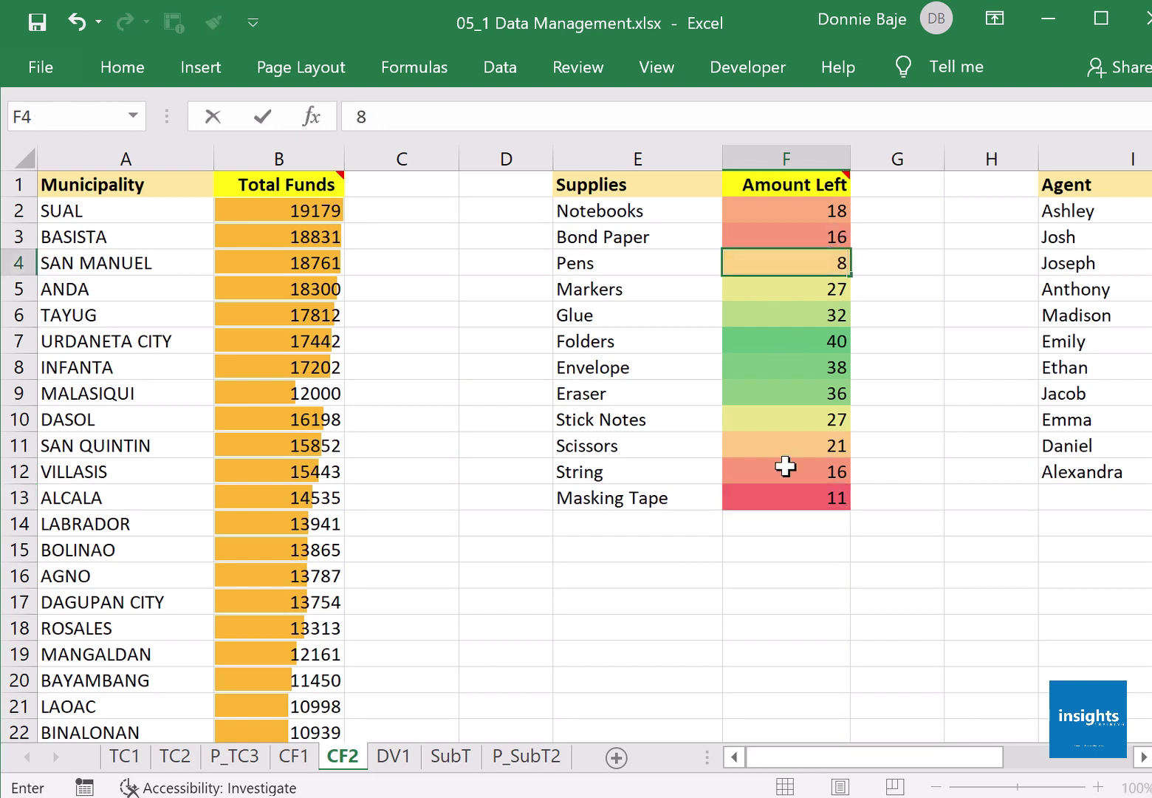
{"action": "type", "text": "2"}
{"action": "key", "text": "Return"}
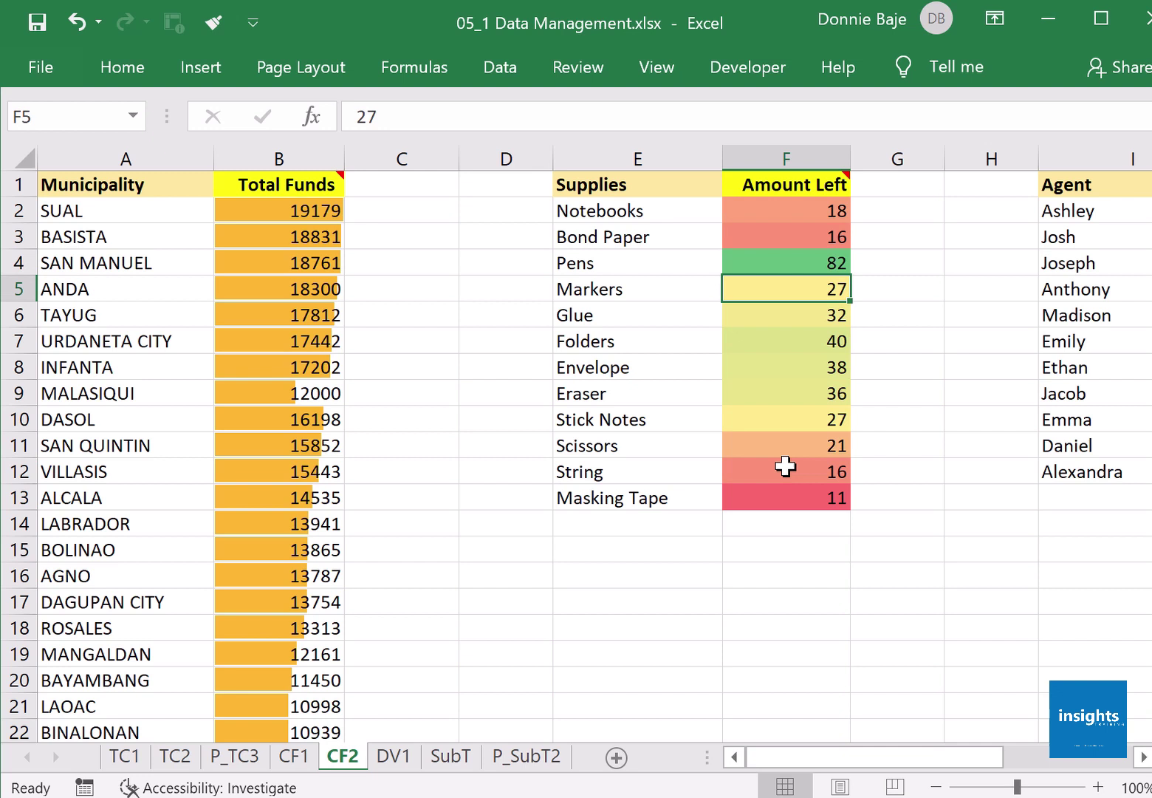
Select the Score values in J2:J12.
{"action": "left_click", "coordinate": [1144, 757]}
{"action": "left_click", "coordinate": [1143, 756]}
{"action": "left_click", "coordinate": [1143, 756]}
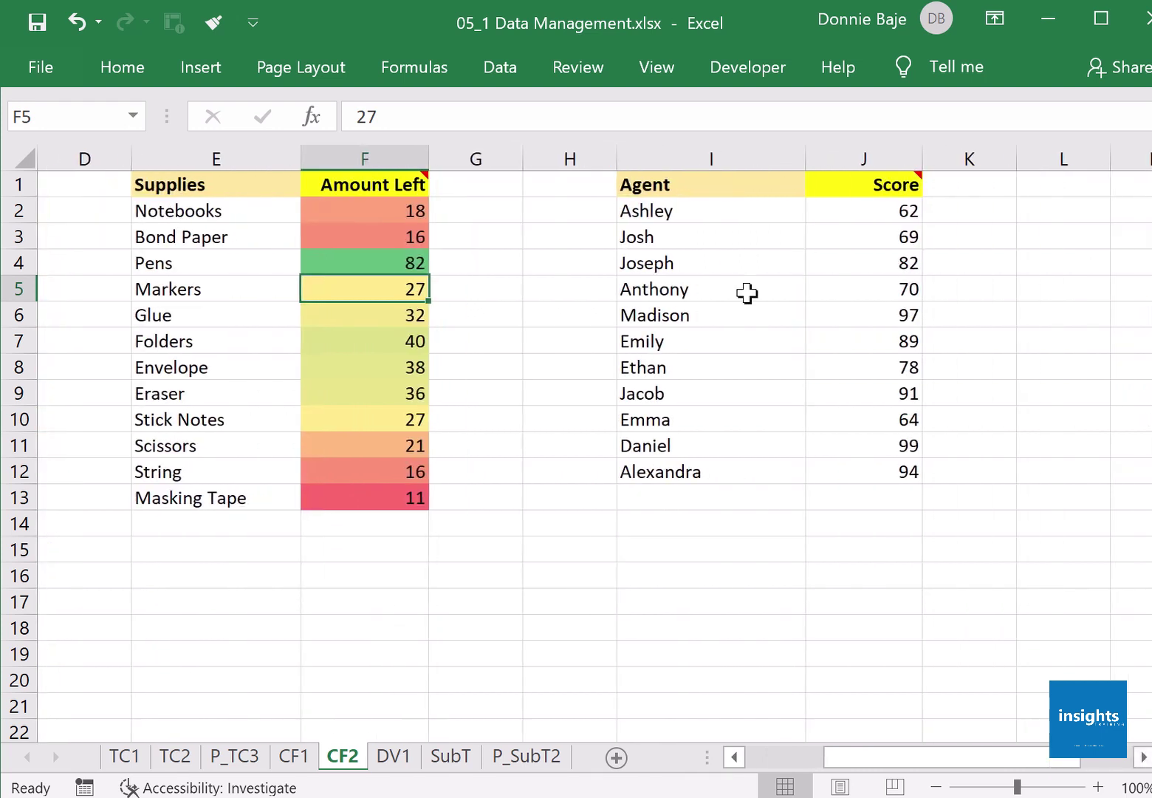
{"action": "left_click", "coordinate": [842, 209]}
{"action": "left_click_drag", "start_coordinate": [843, 209], "coordinate": [874, 461]}
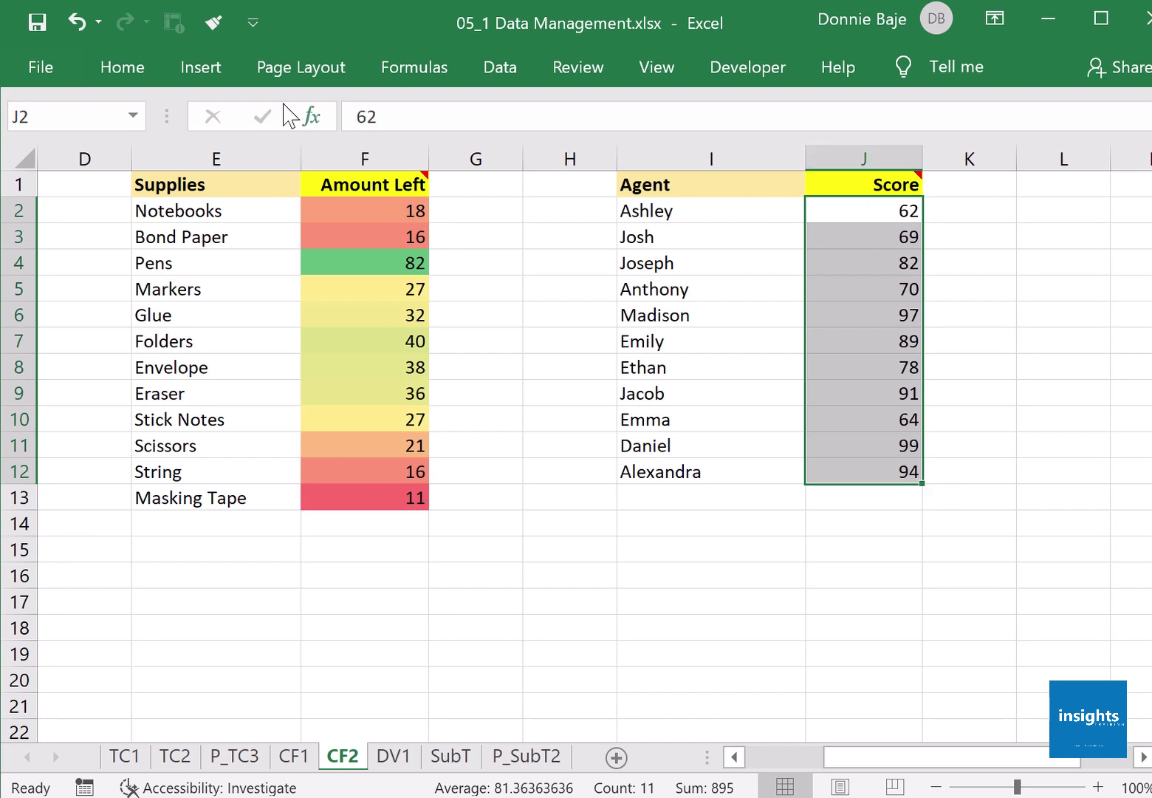
Apply the 3 Traffic Lights icon set to the Score values J2:J12.
{"action": "left_click", "coordinate": [123, 72]}
{"action": "left_click", "coordinate": [787, 249]}
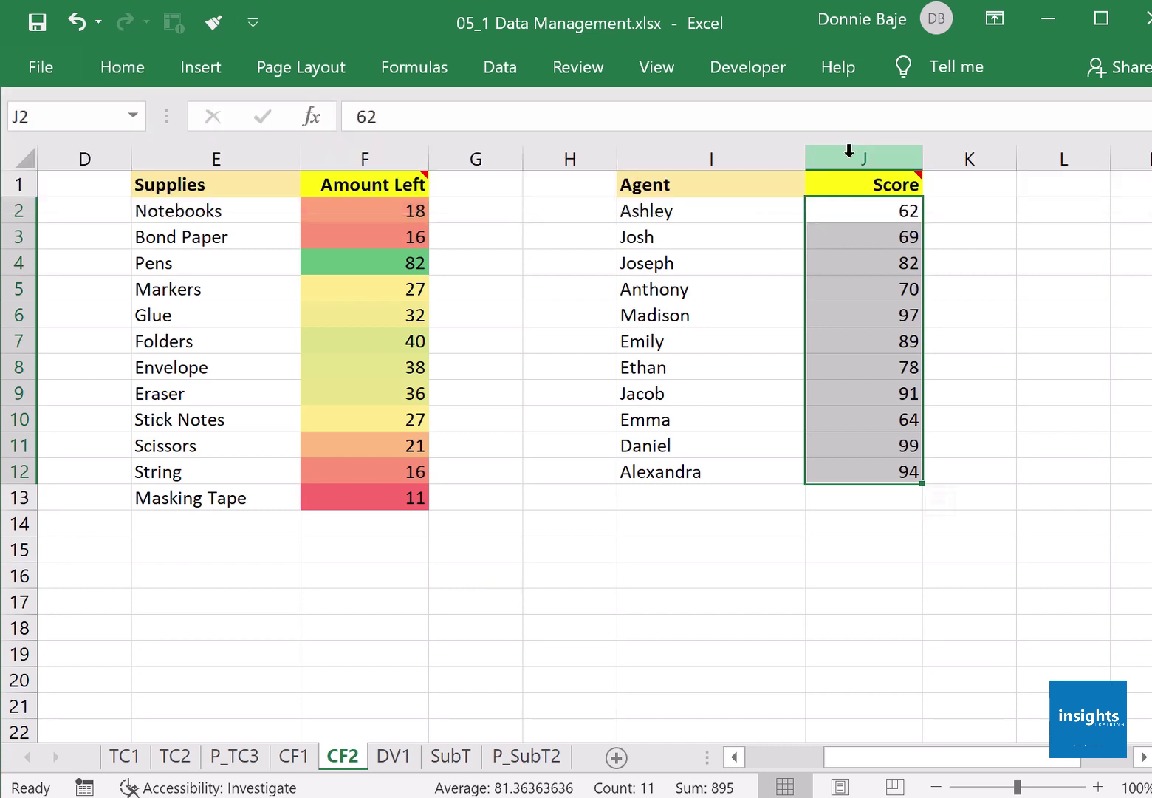
{"action": "mouse_move", "coordinate": [855, 180]}
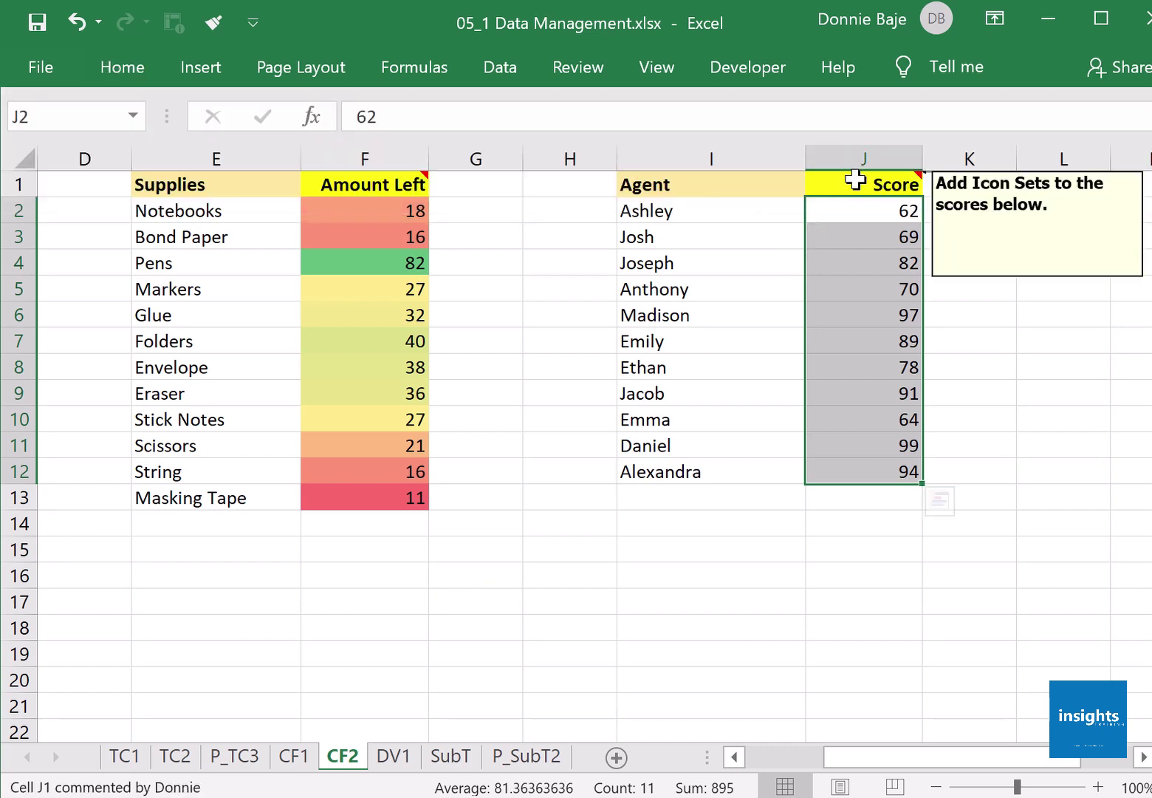
{"action": "left_click", "coordinate": [127, 78]}
{"action": "left_click", "coordinate": [708, 113]}
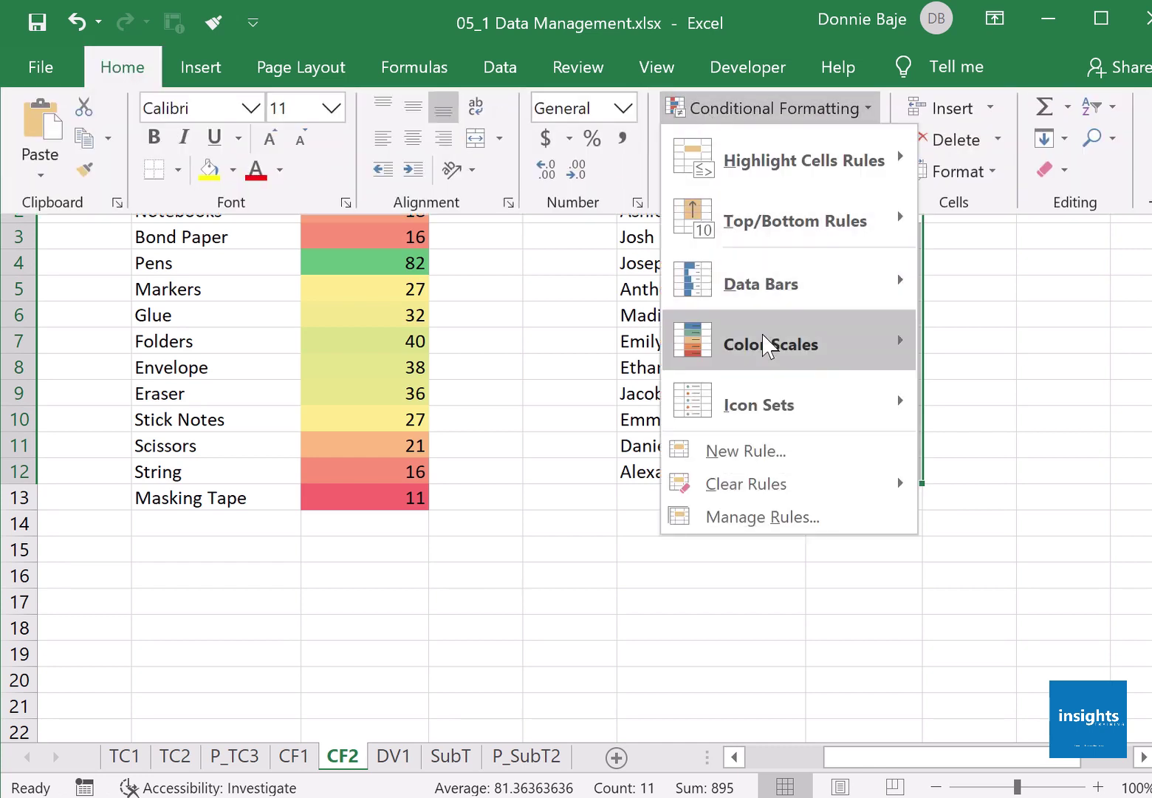
{"action": "mouse_move", "coordinate": [764, 403]}
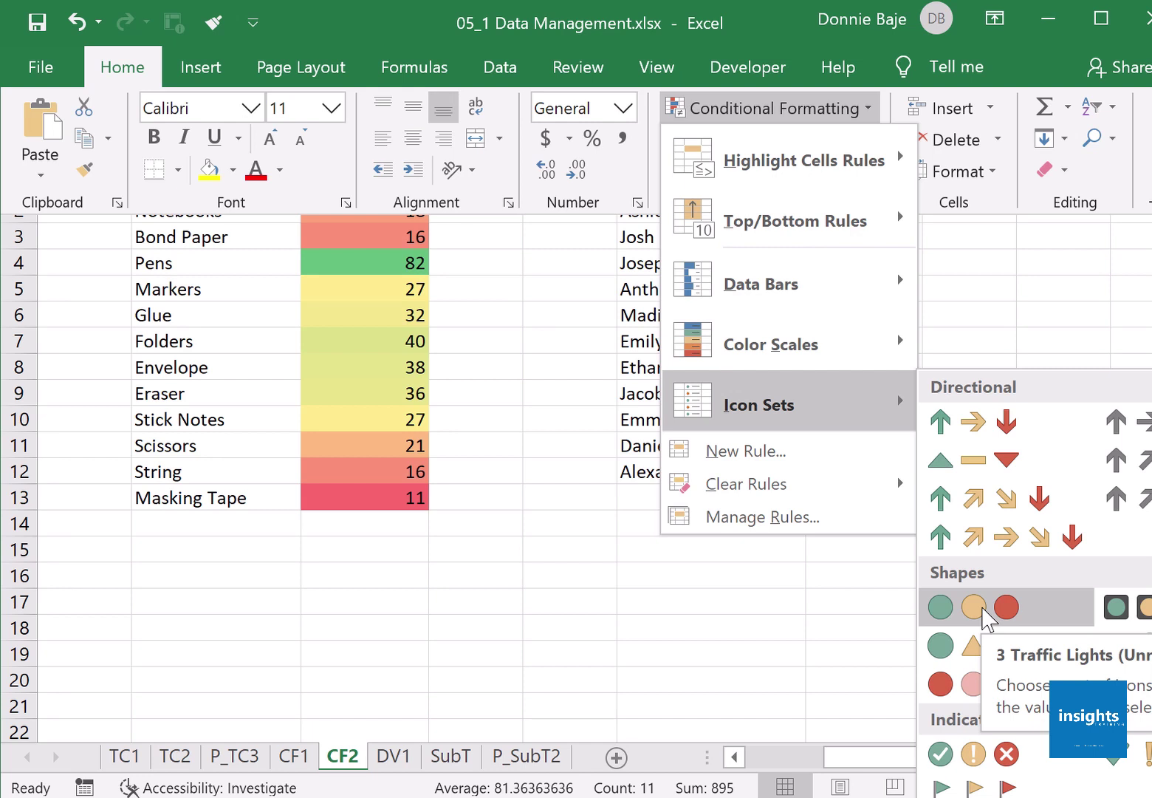
{"action": "left_click", "coordinate": [985, 618]}
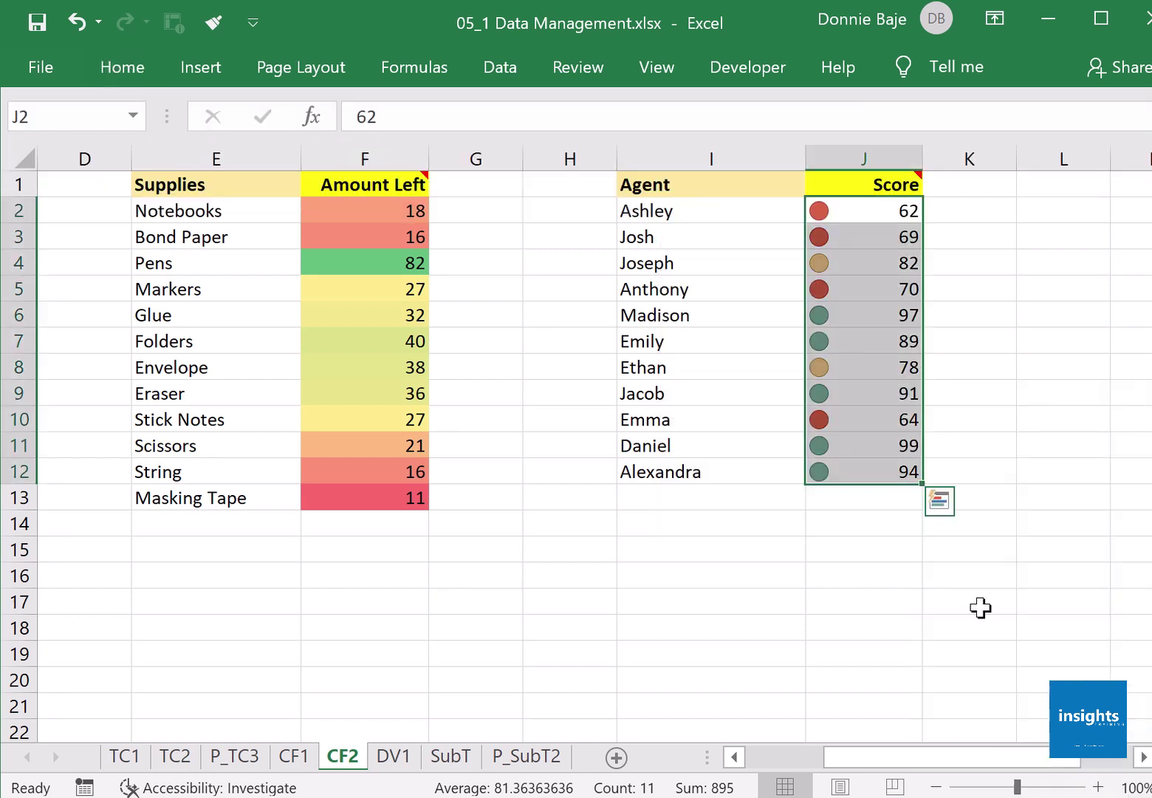
{"action": "left_click", "coordinate": [959, 366]}
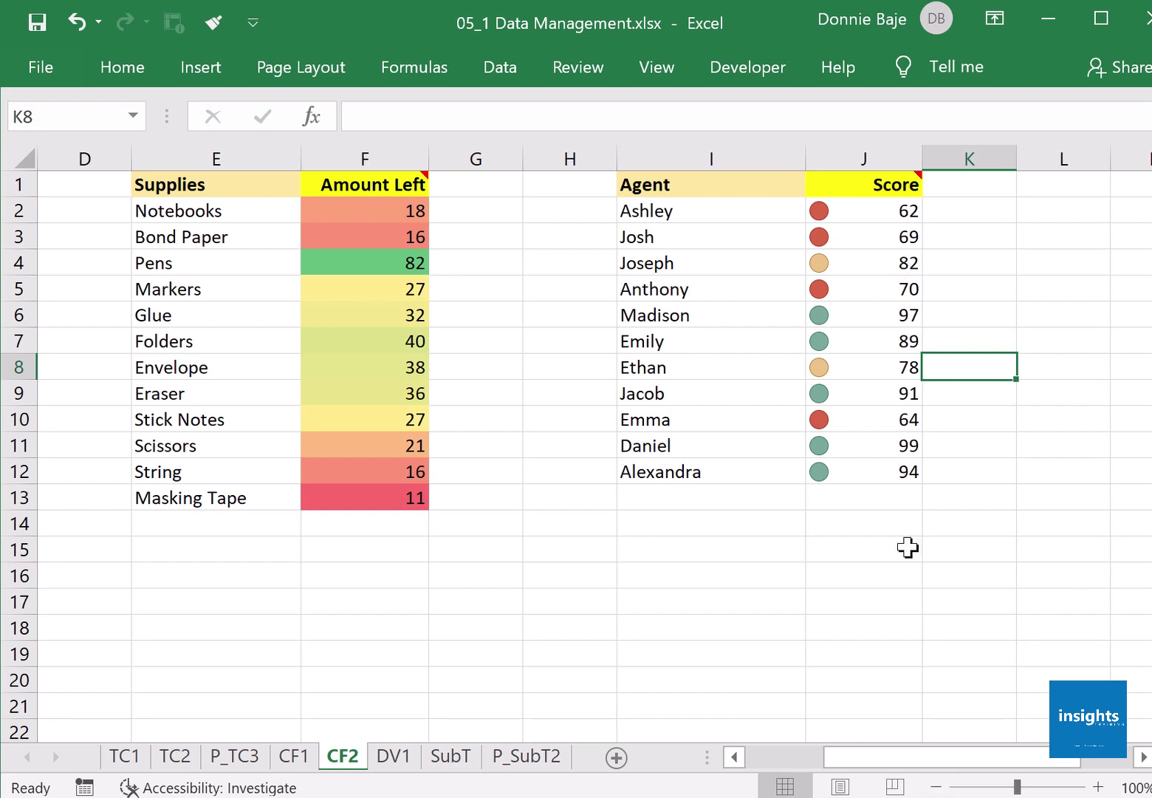
Check the icons on the 62 and 94 scores and reselect all Score values.
{"action": "left_click", "coordinate": [853, 221]}
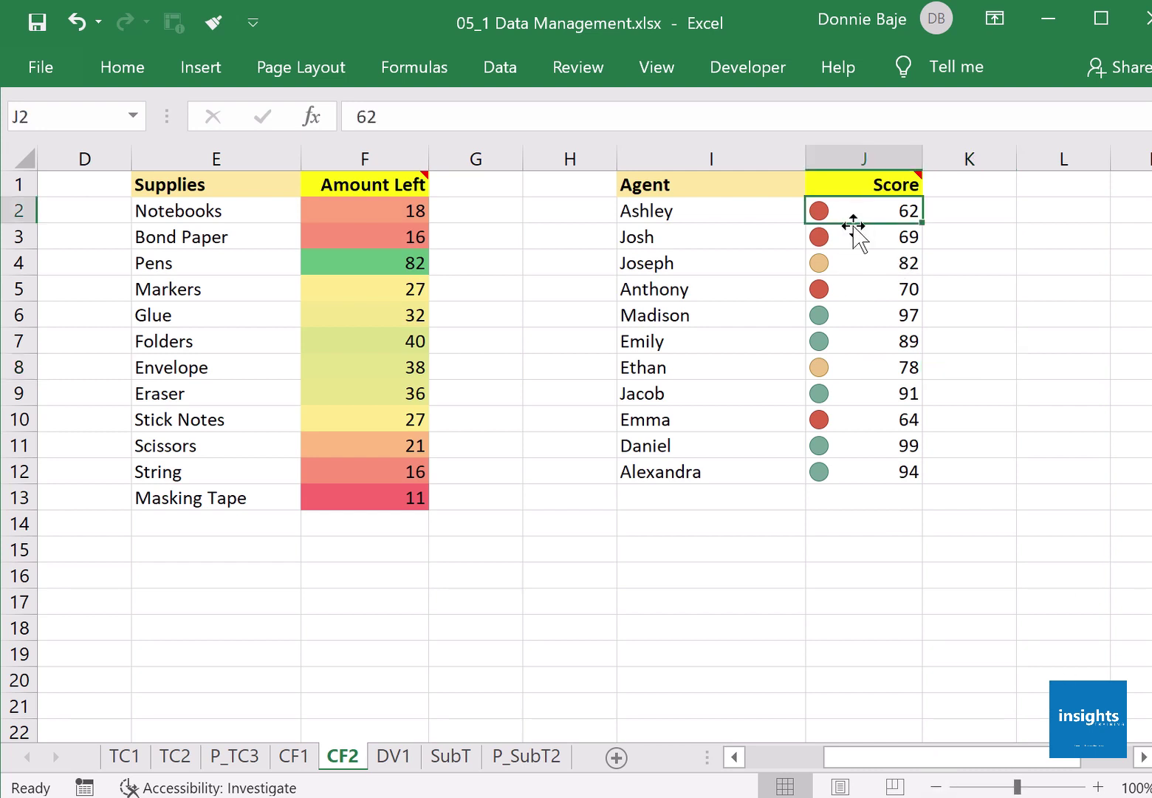
{"action": "left_click", "coordinate": [874, 473]}
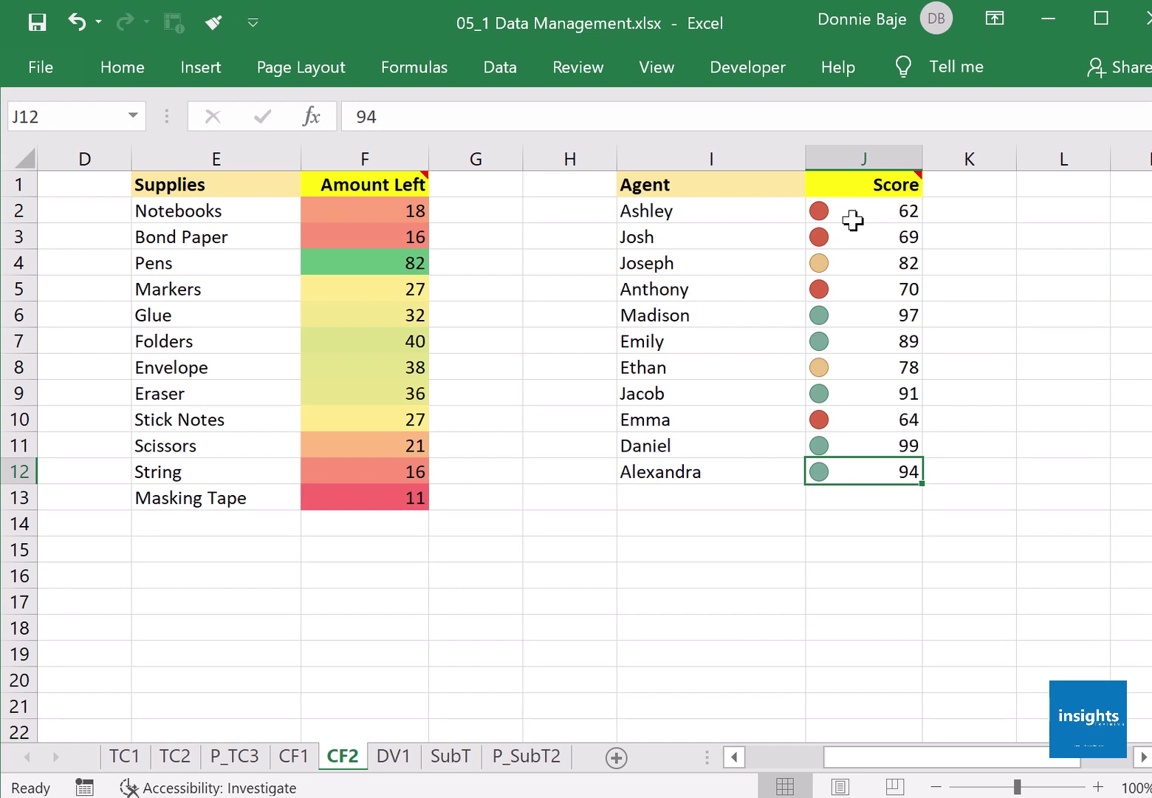
{"action": "left_click_drag", "start_coordinate": [853, 219], "coordinate": [906, 469]}
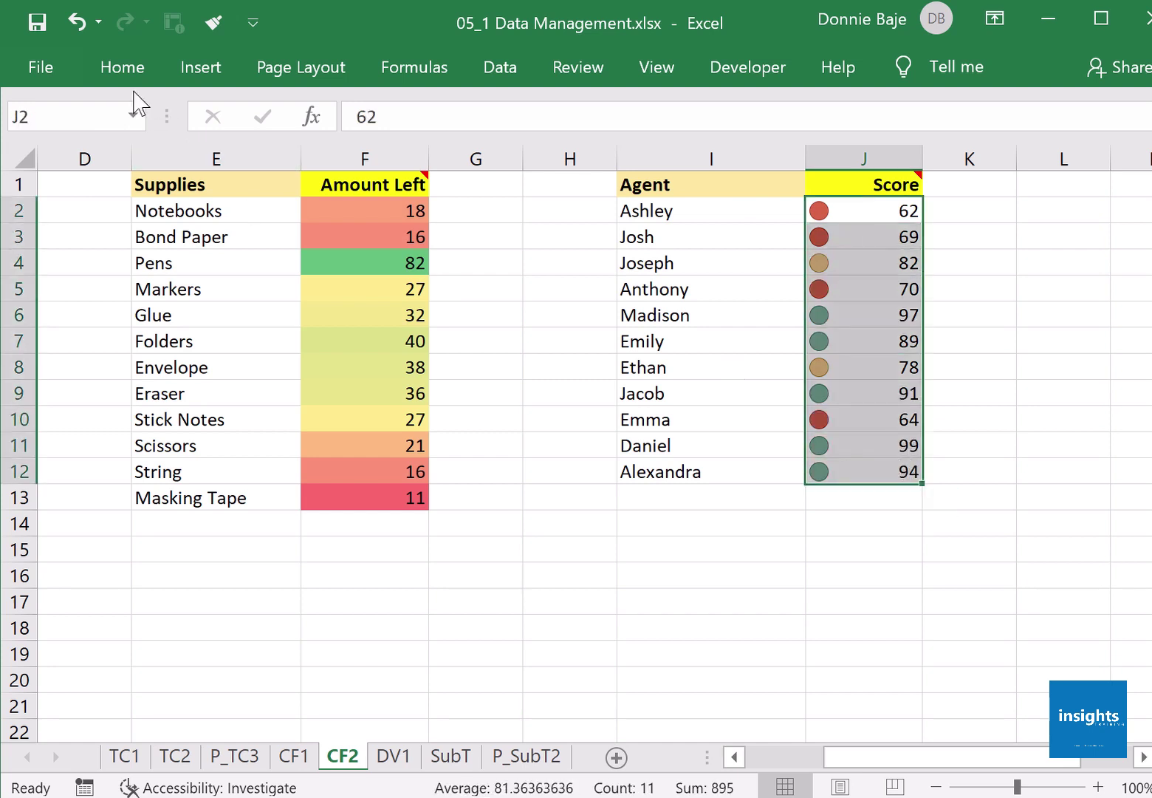
Open the New Formatting Rule dialog for the scores via Data Bars > More Rules.
{"action": "left_click", "coordinate": [122, 71]}
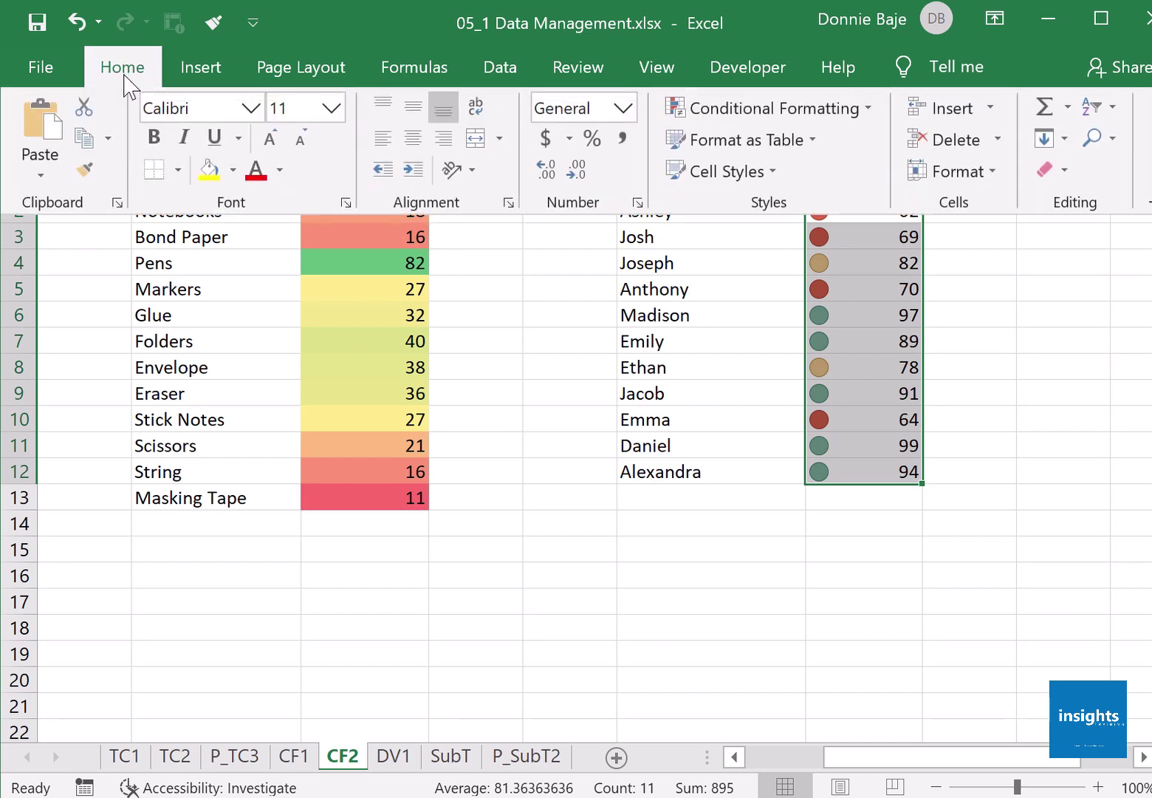
{"action": "left_click", "coordinate": [814, 108]}
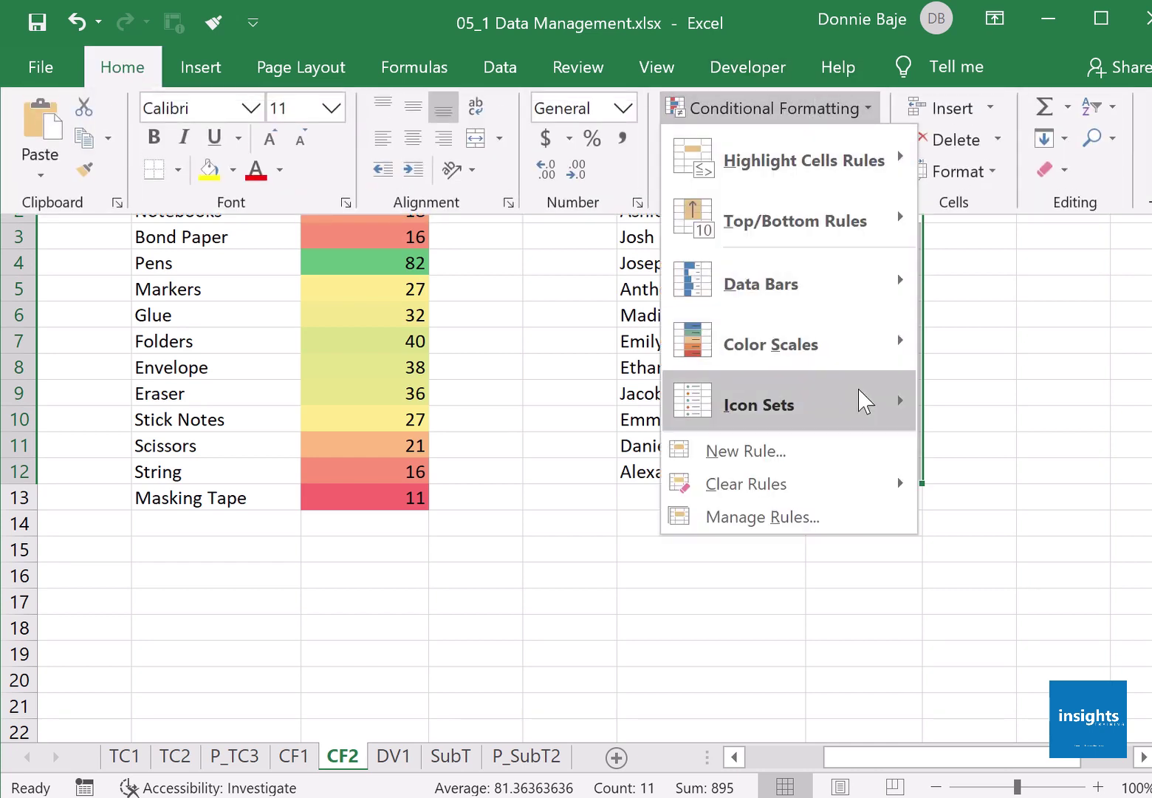
{"action": "mouse_move", "coordinate": [865, 404]}
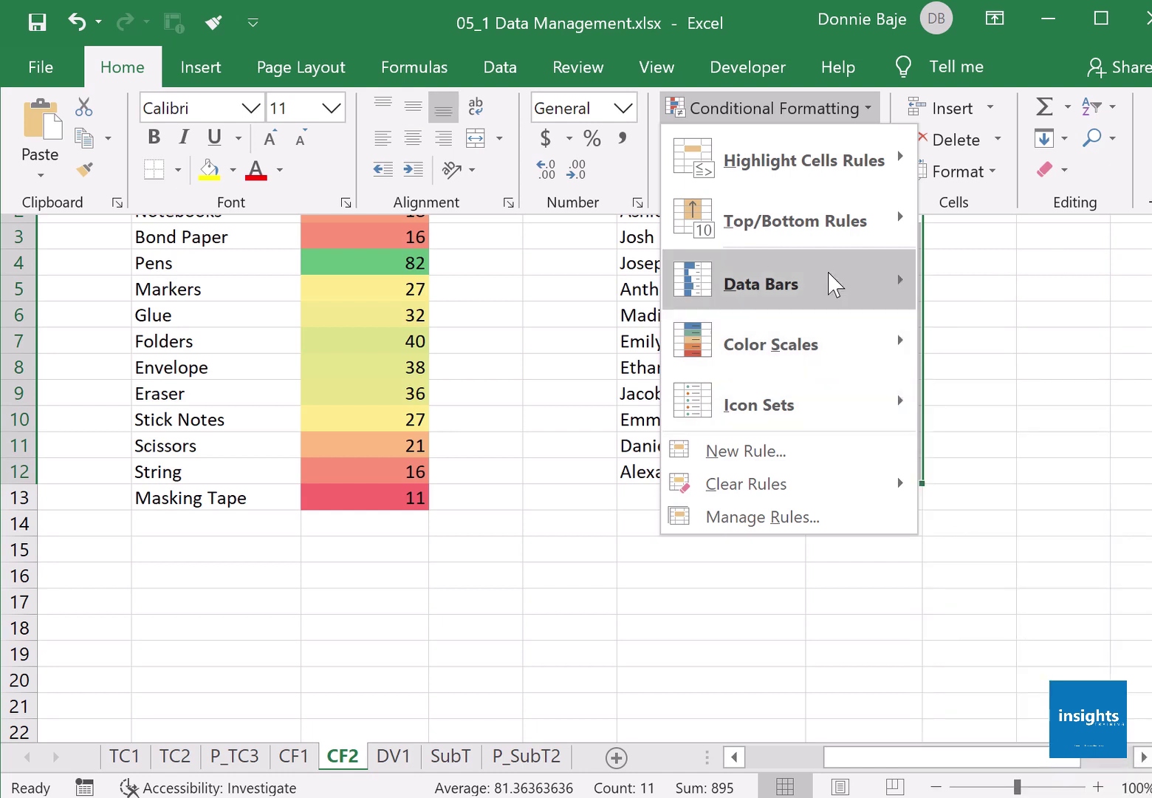
{"action": "mouse_move", "coordinate": [835, 286]}
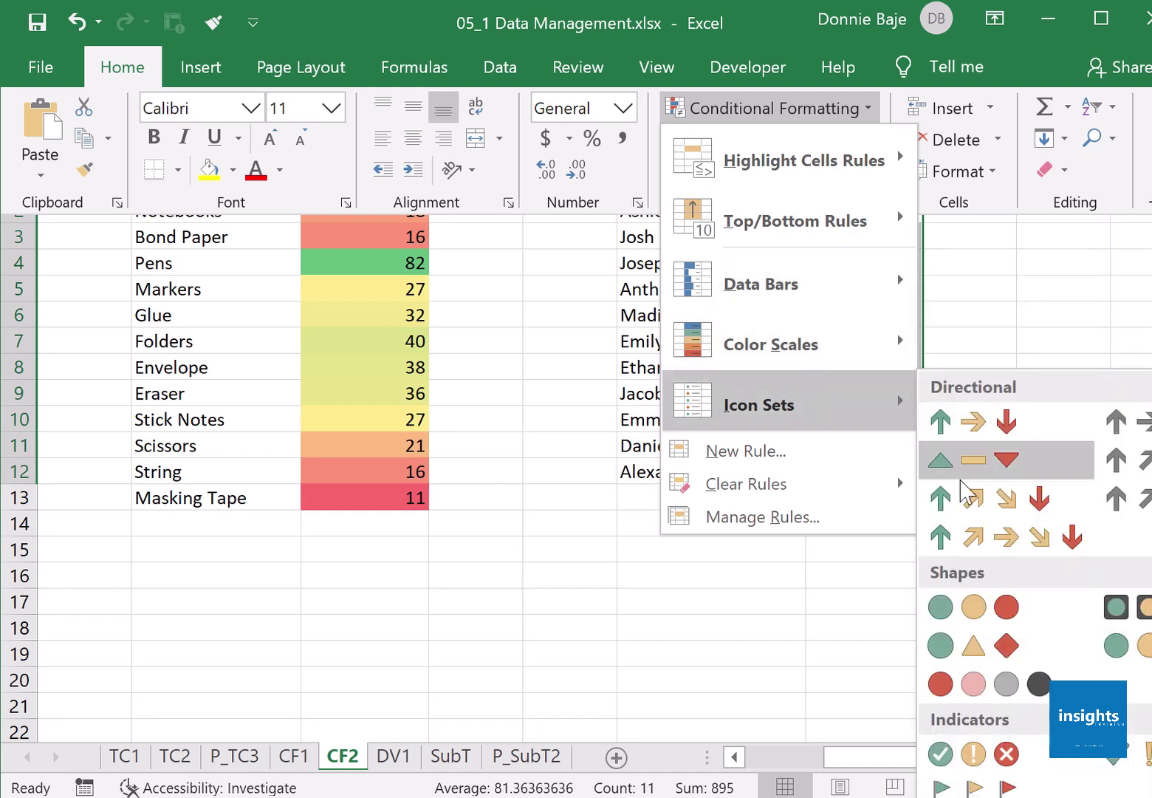
{"action": "left_click", "coordinate": [919, 437]}
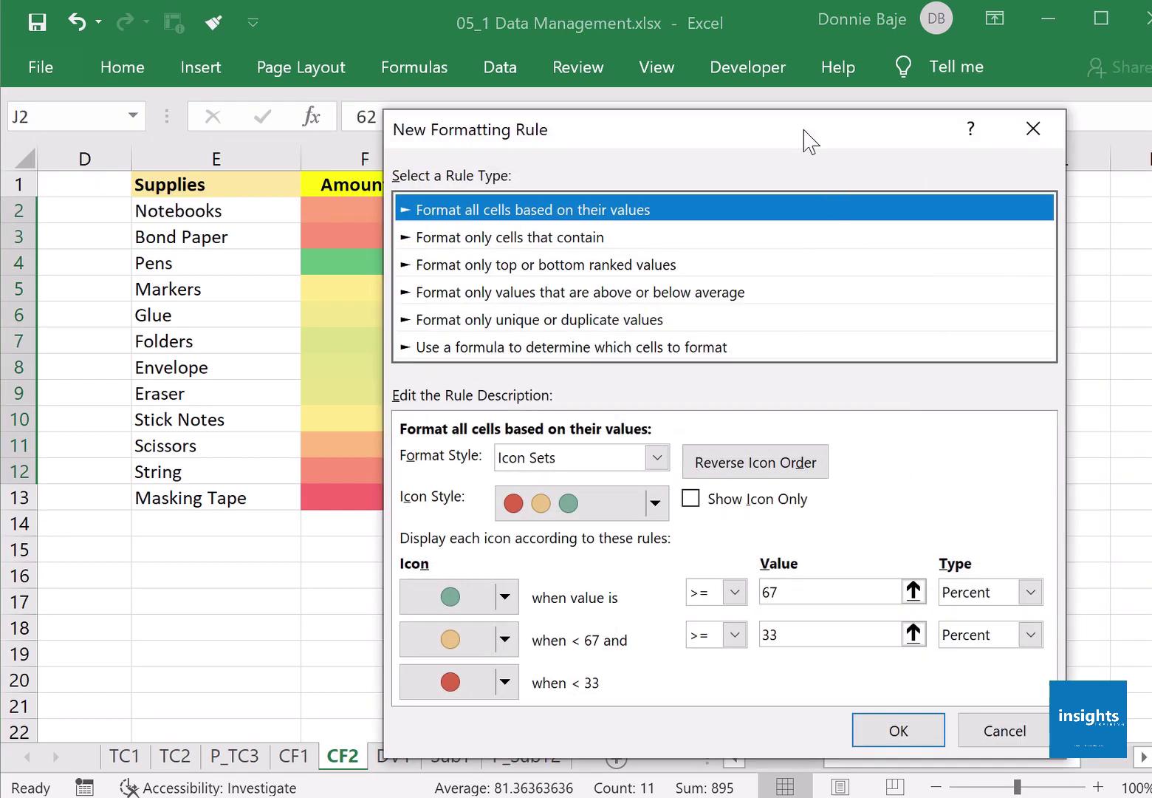
Cancel the rule dialog and select the Amount Left values F2:F13.
{"action": "left_click_drag", "start_coordinate": [802, 133], "coordinate": [769, 94]}
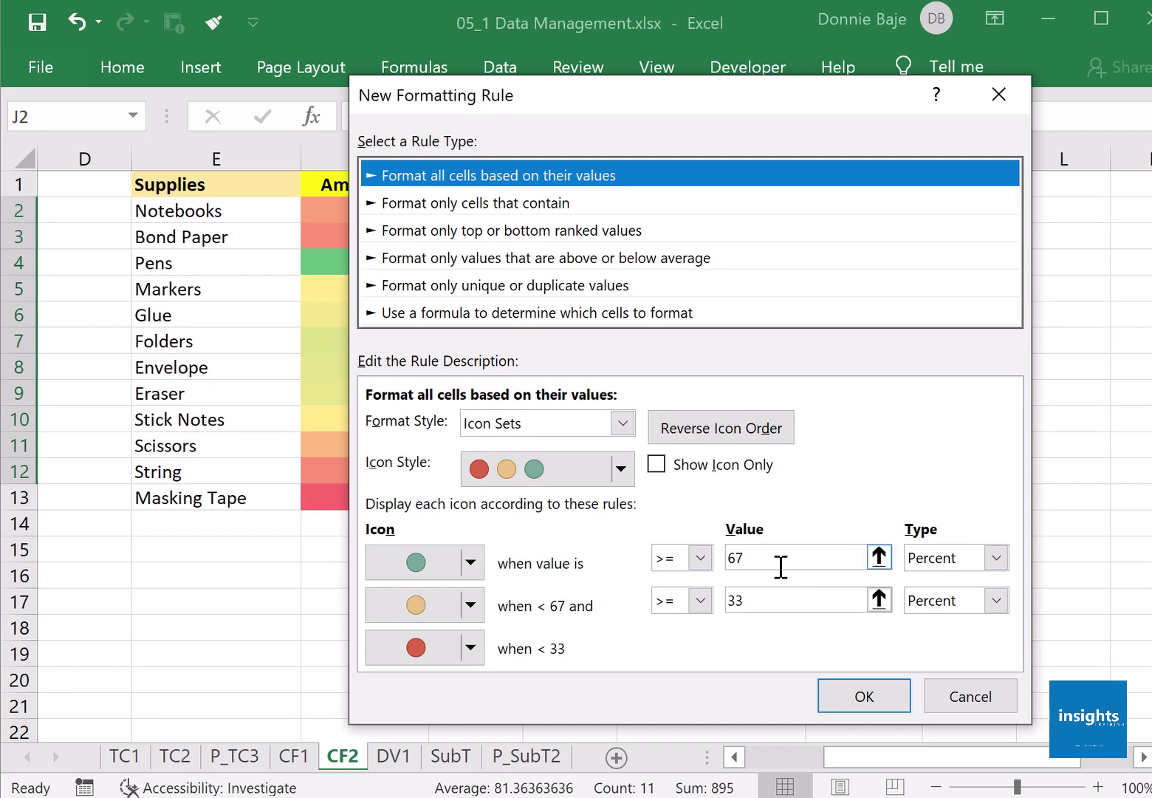
{"action": "left_click", "coordinate": [975, 698]}
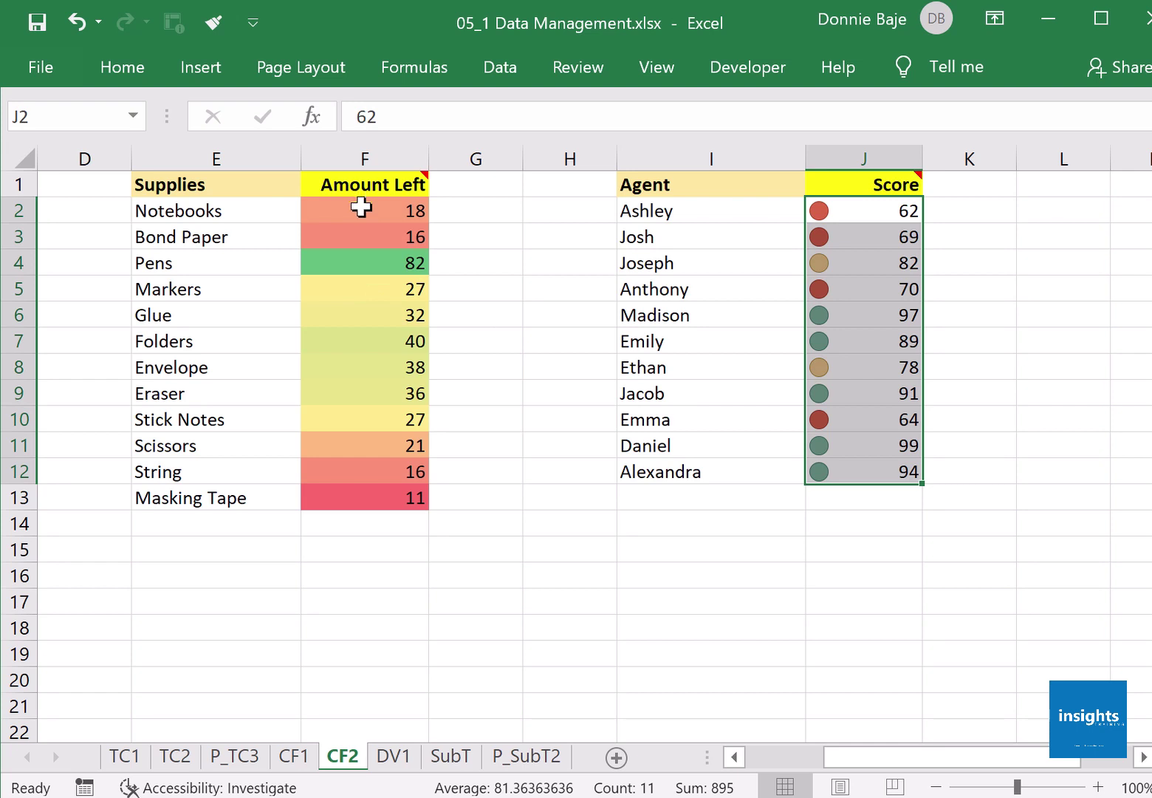
{"action": "left_click_drag", "start_coordinate": [361, 208], "coordinate": [396, 508]}
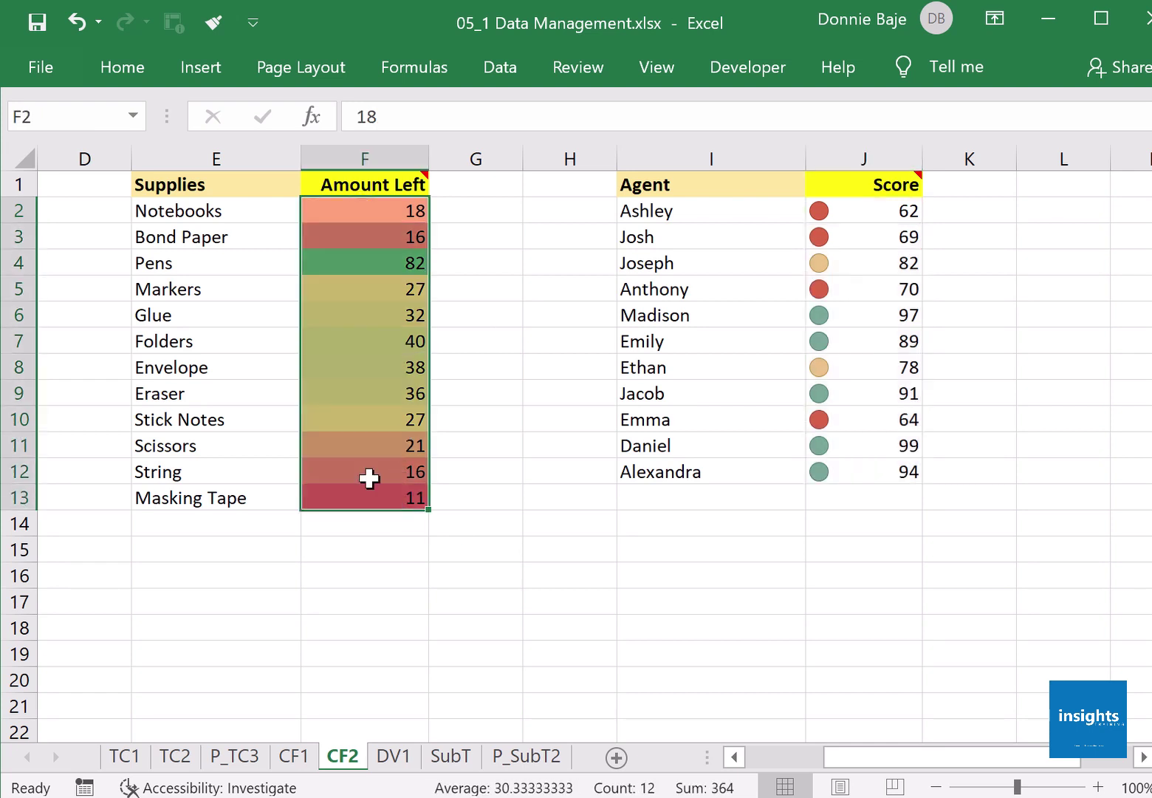
Apply a custom 3-Color Scale rule to Amount Left via Color Scales > More Rules.
{"action": "left_click", "coordinate": [130, 71]}
{"action": "left_click", "coordinate": [731, 109]}
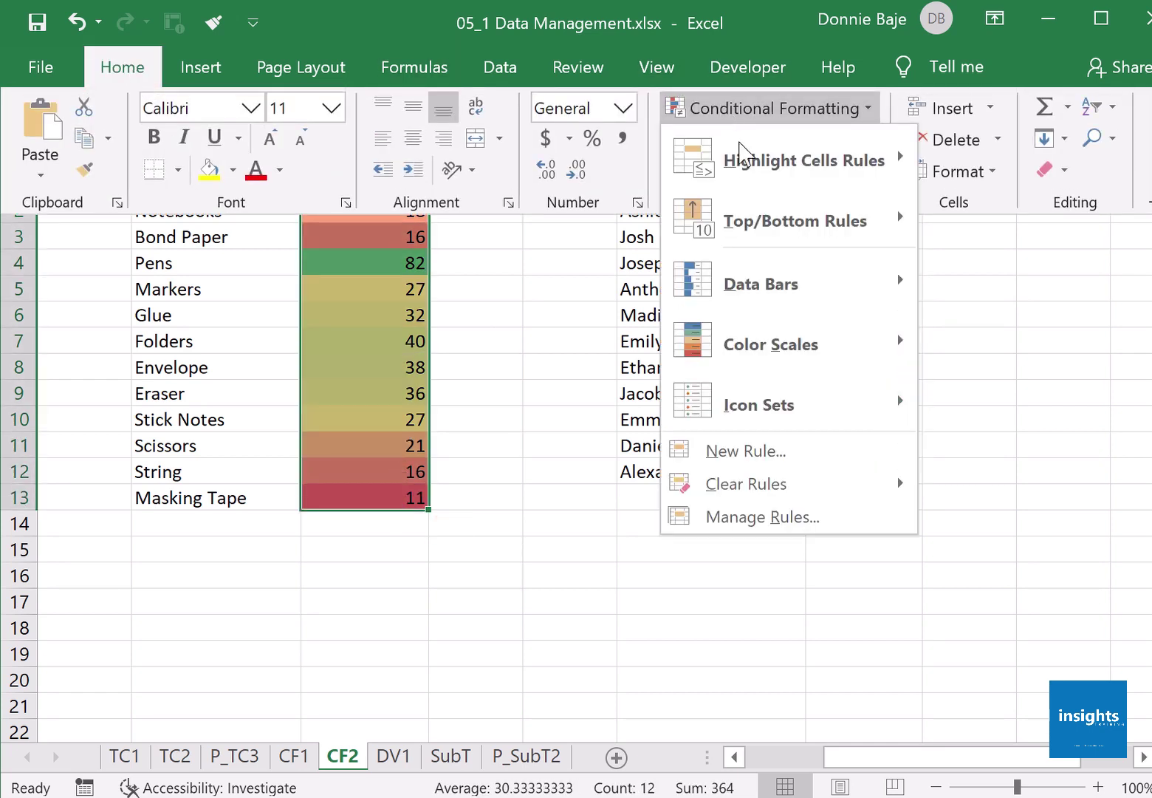
{"action": "mouse_move", "coordinate": [785, 347]}
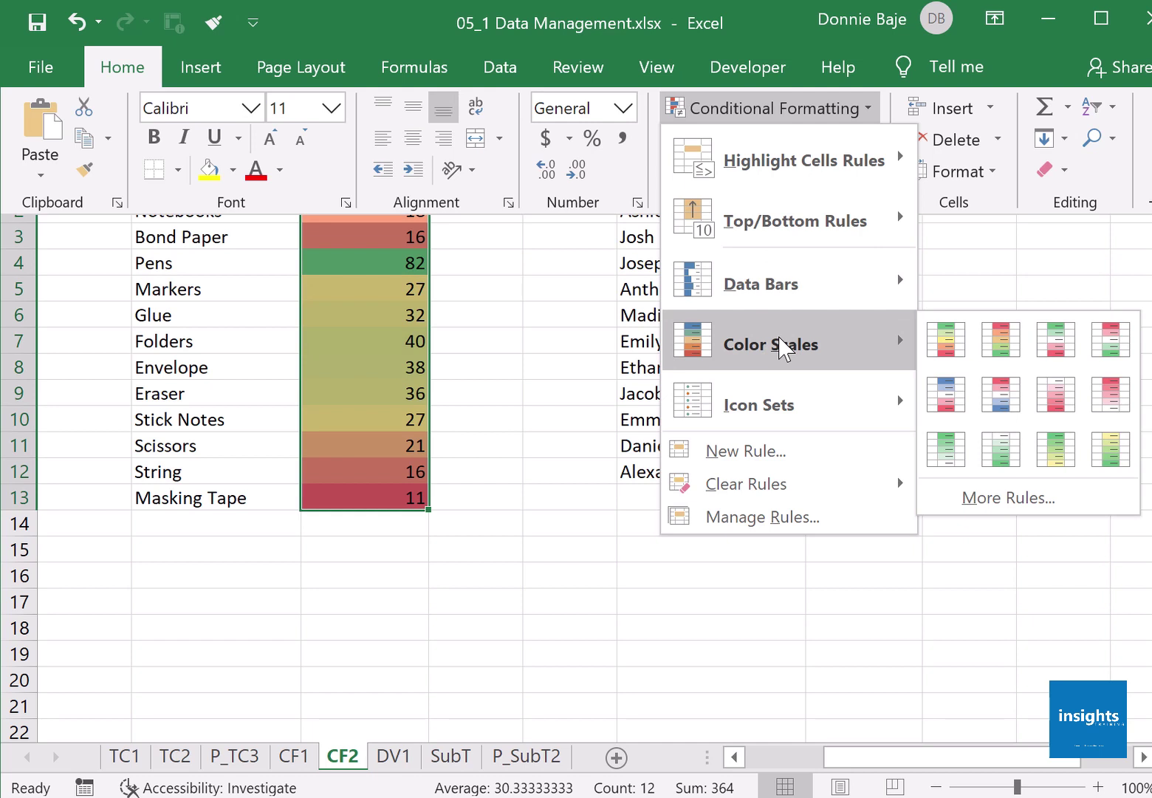
{"action": "left_click", "coordinate": [1012, 498]}
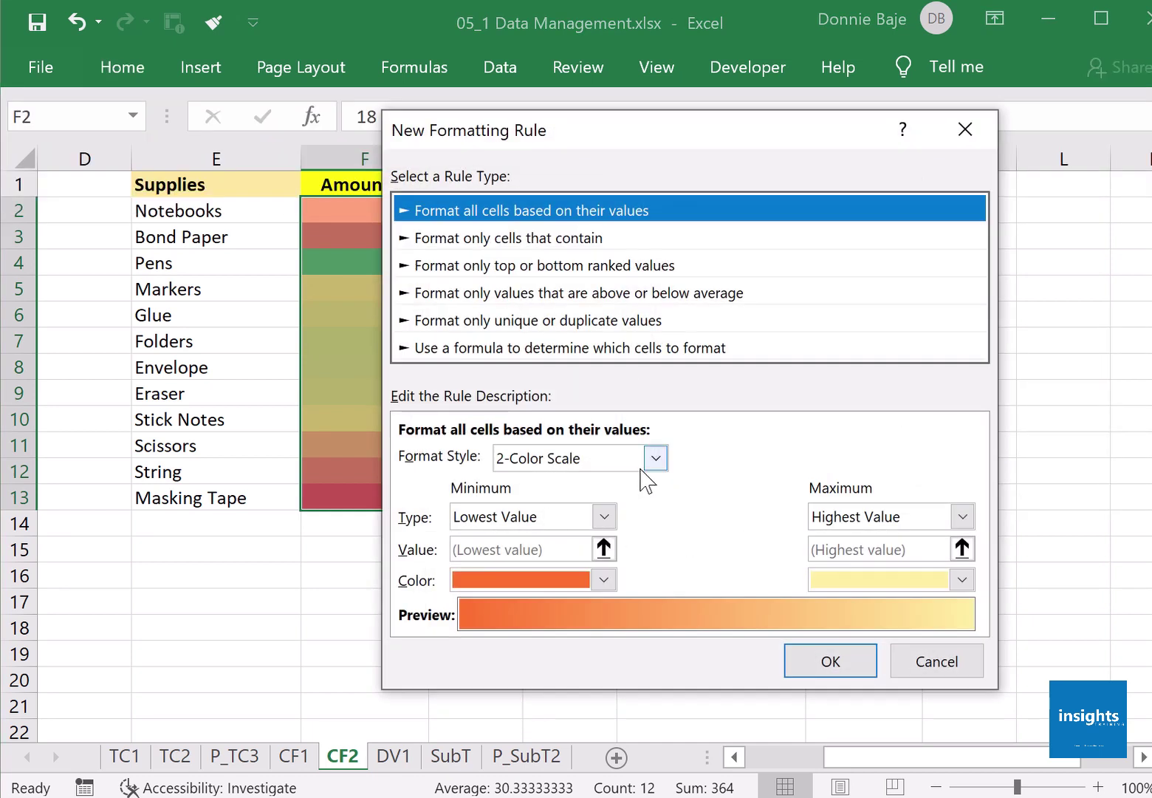
{"action": "left_click", "coordinate": [647, 461]}
{"action": "left_click", "coordinate": [624, 505]}
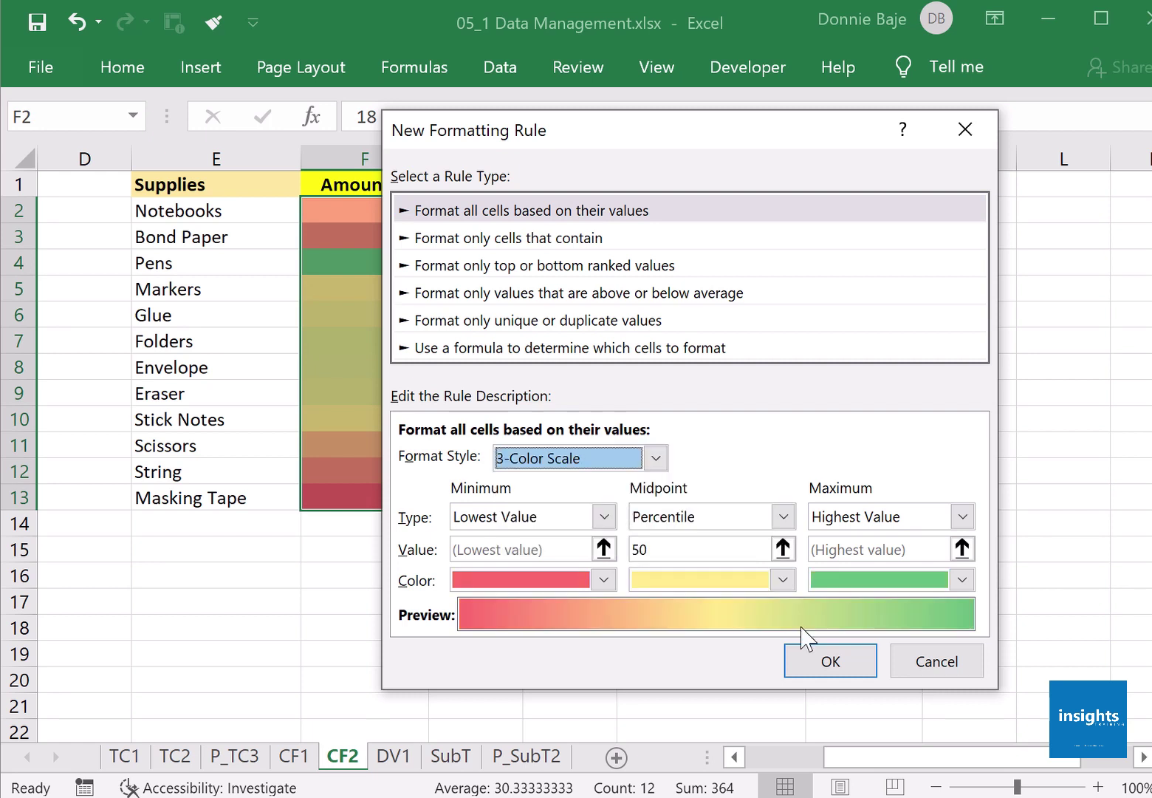
{"action": "left_click", "coordinate": [813, 662]}
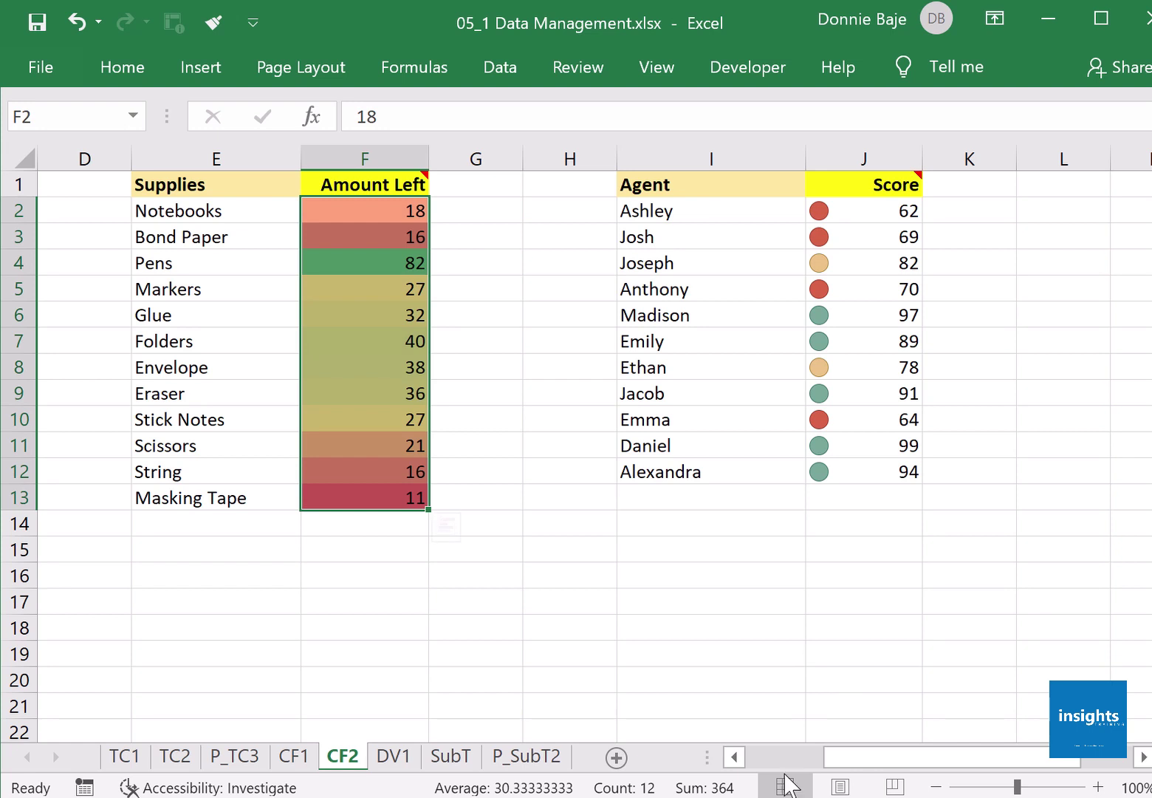
{"action": "left_click", "coordinate": [779, 762]}
Apply blue solid-fill data bars to Total Funds B2:B17.
{"action": "left_click", "coordinate": [257, 211]}
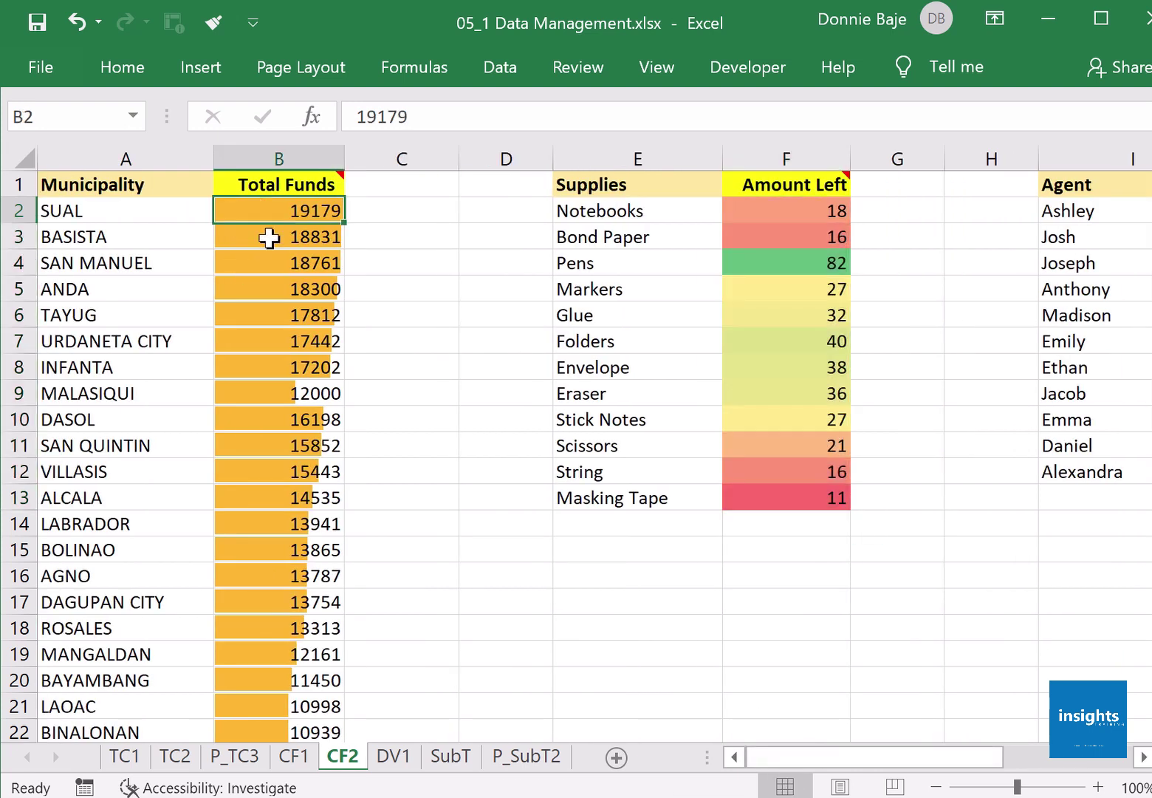
{"action": "left_click_drag", "start_coordinate": [267, 214], "coordinate": [360, 597]}
{"action": "left_click_drag", "start_coordinate": [244, 218], "coordinate": [325, 602]}
{"action": "left_click", "coordinate": [111, 67]}
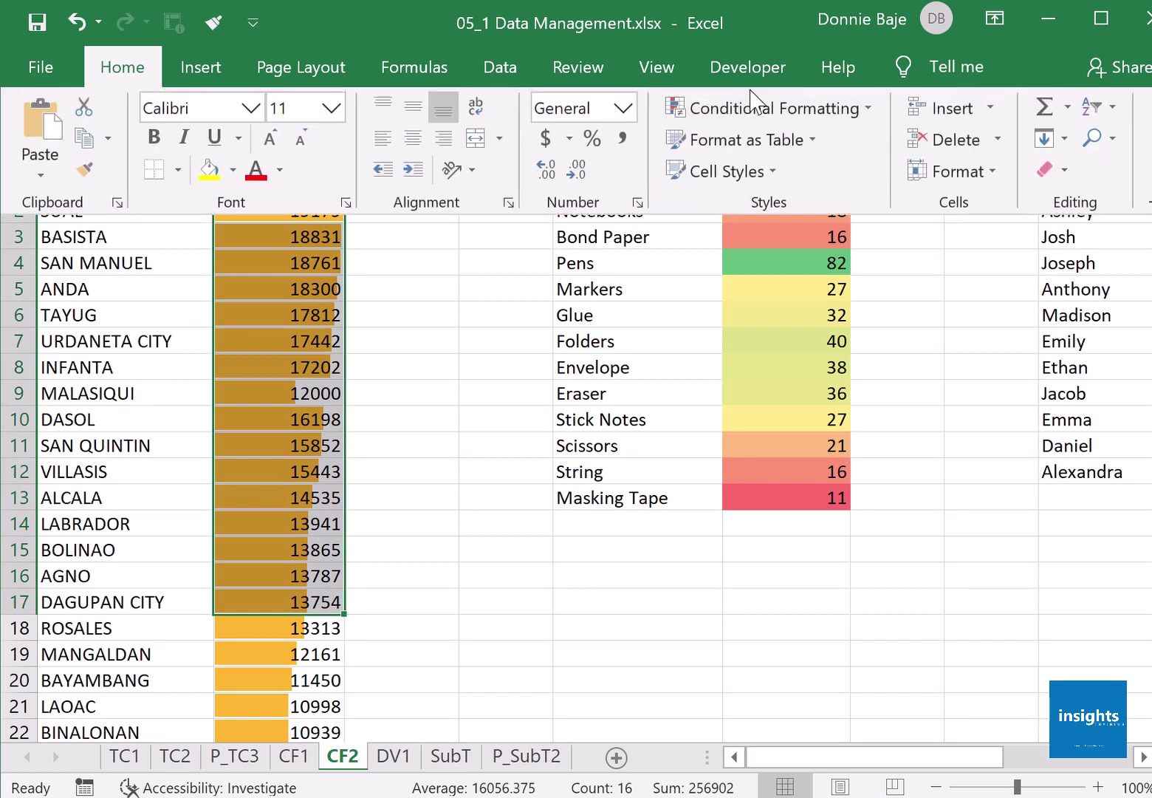
{"action": "left_click", "coordinate": [762, 107]}
{"action": "mouse_move", "coordinate": [783, 292]}
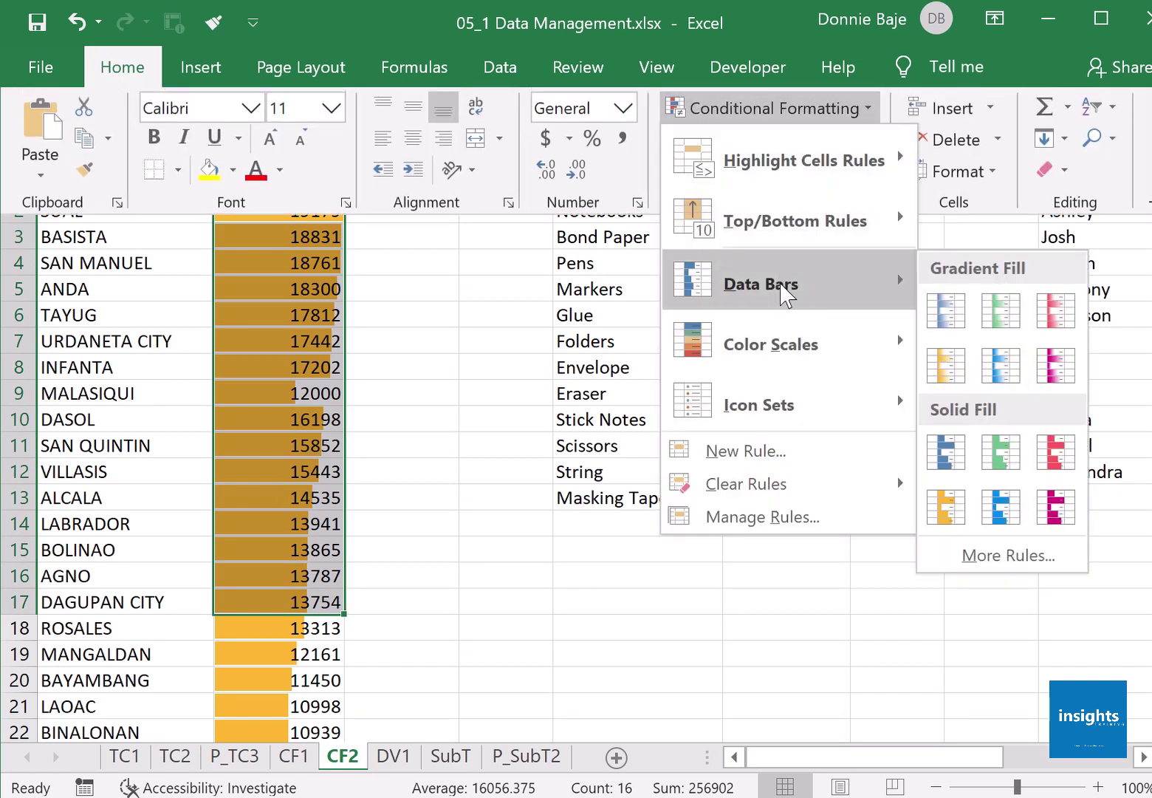
{"action": "left_click", "coordinate": [1000, 507]}
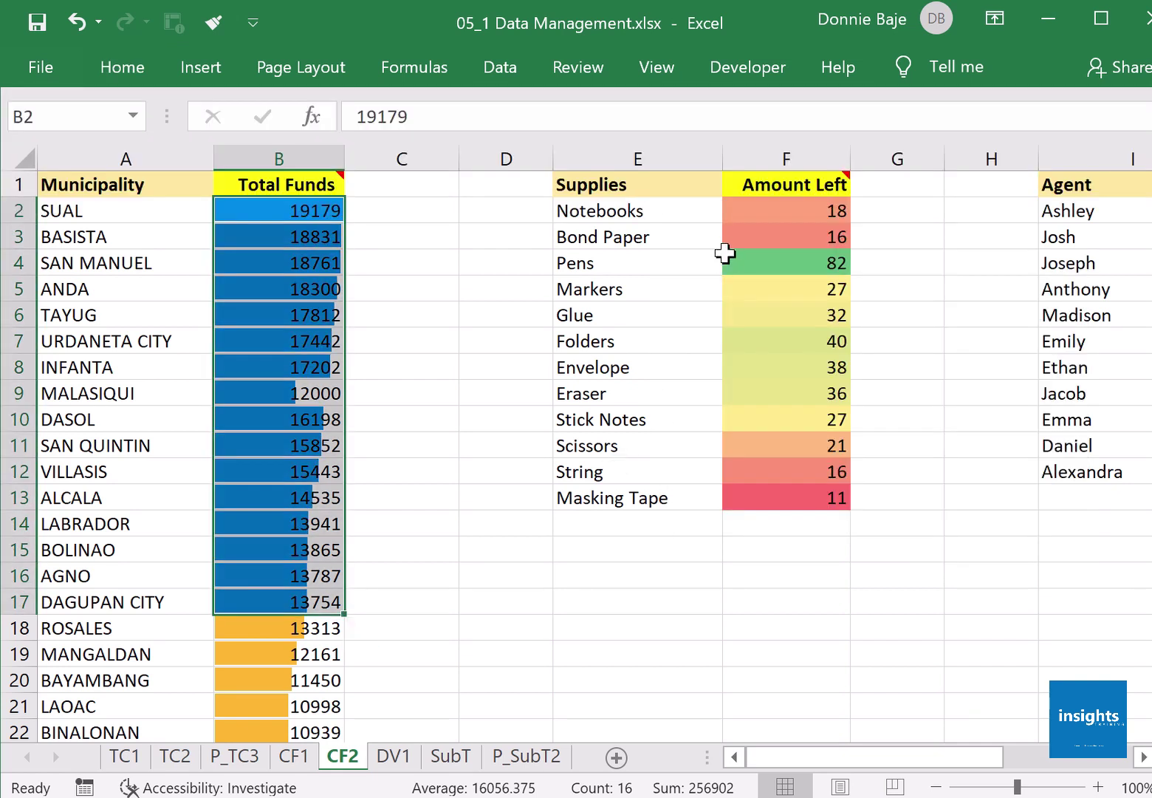
Apply a green-white colour scale to Amount Left F2:F13.
{"action": "left_click_drag", "start_coordinate": [741, 216], "coordinate": [769, 491]}
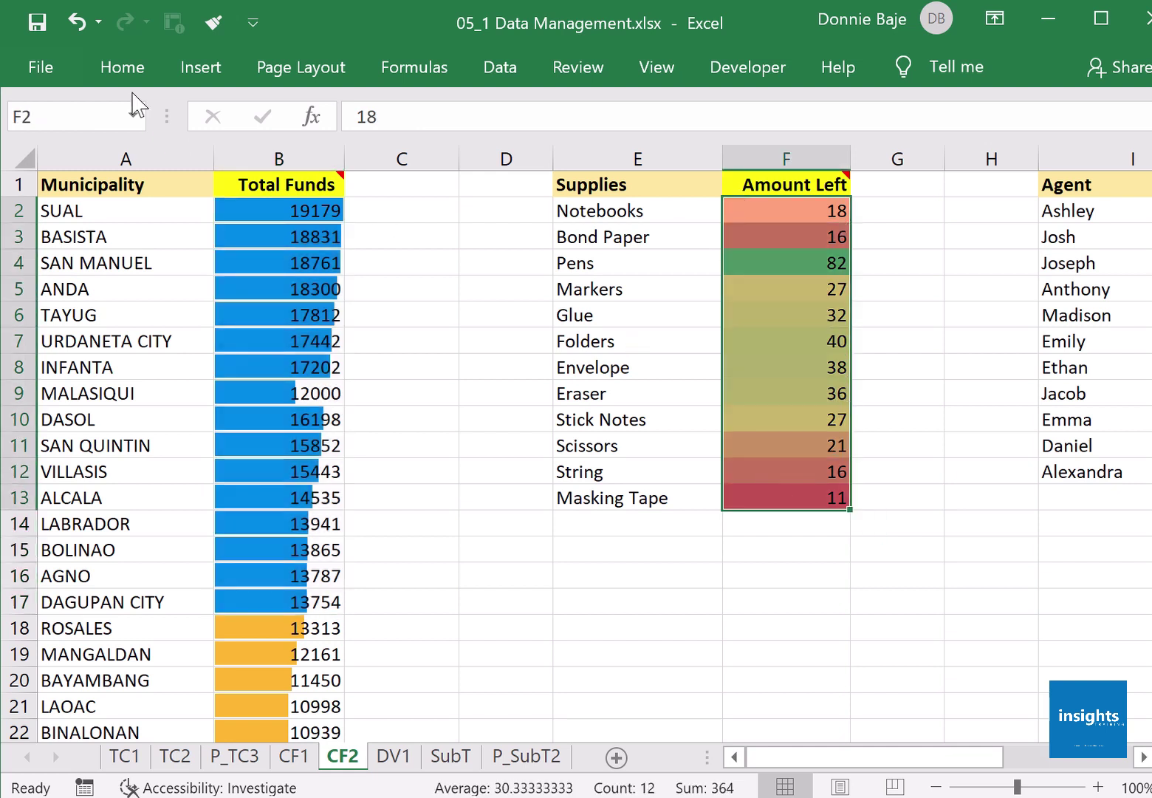
{"action": "left_click", "coordinate": [122, 67]}
{"action": "left_click", "coordinate": [761, 108]}
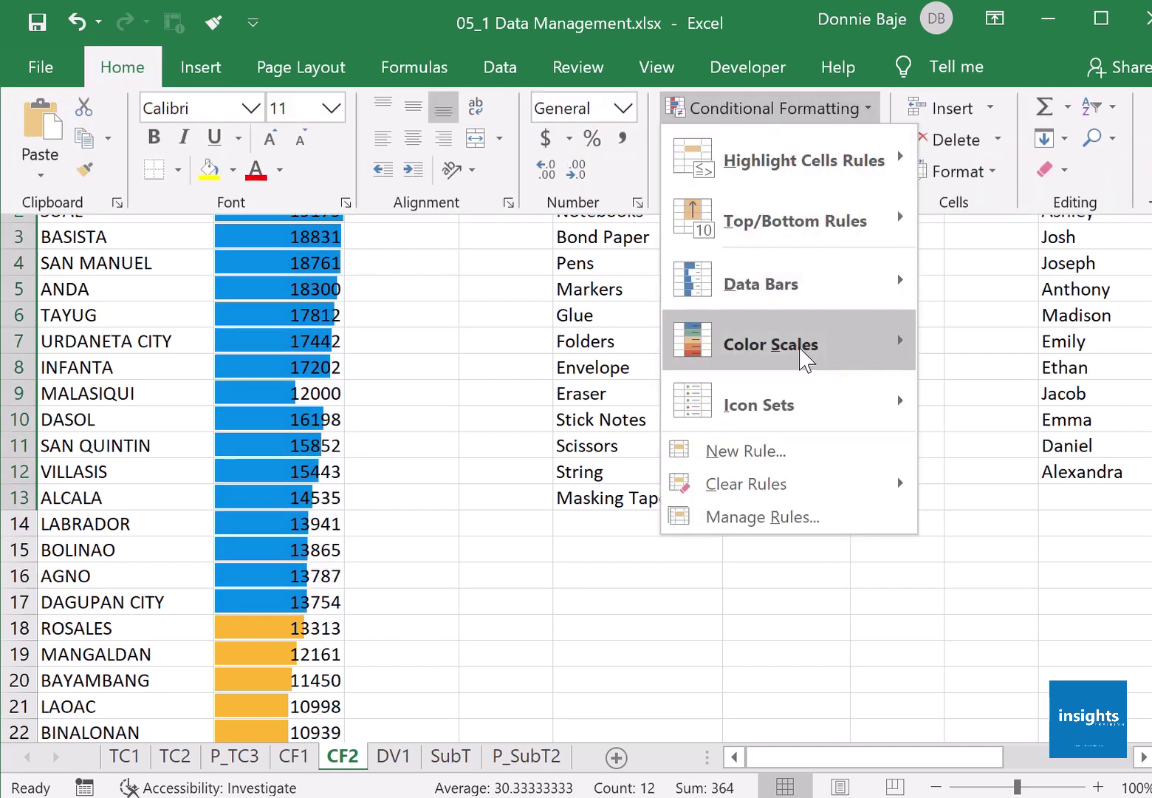
{"action": "mouse_move", "coordinate": [805, 359]}
{"action": "left_click", "coordinate": [948, 452]}
{"action": "left_click", "coordinate": [1021, 624]}
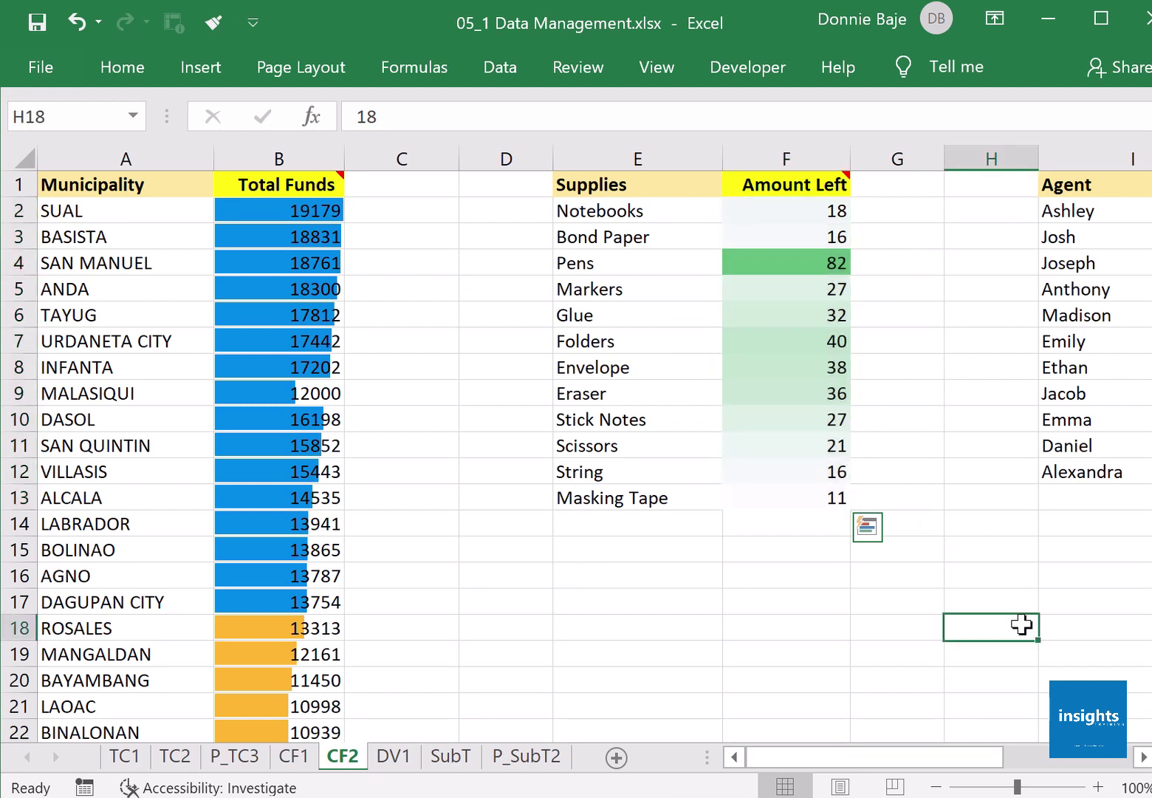
Apply the 3 Arrows icon set to the Score values J2:J12.
{"action": "left_click", "coordinate": [1143, 756]}
{"action": "left_click", "coordinate": [1142, 757]}
{"action": "left_click", "coordinate": [1143, 756]}
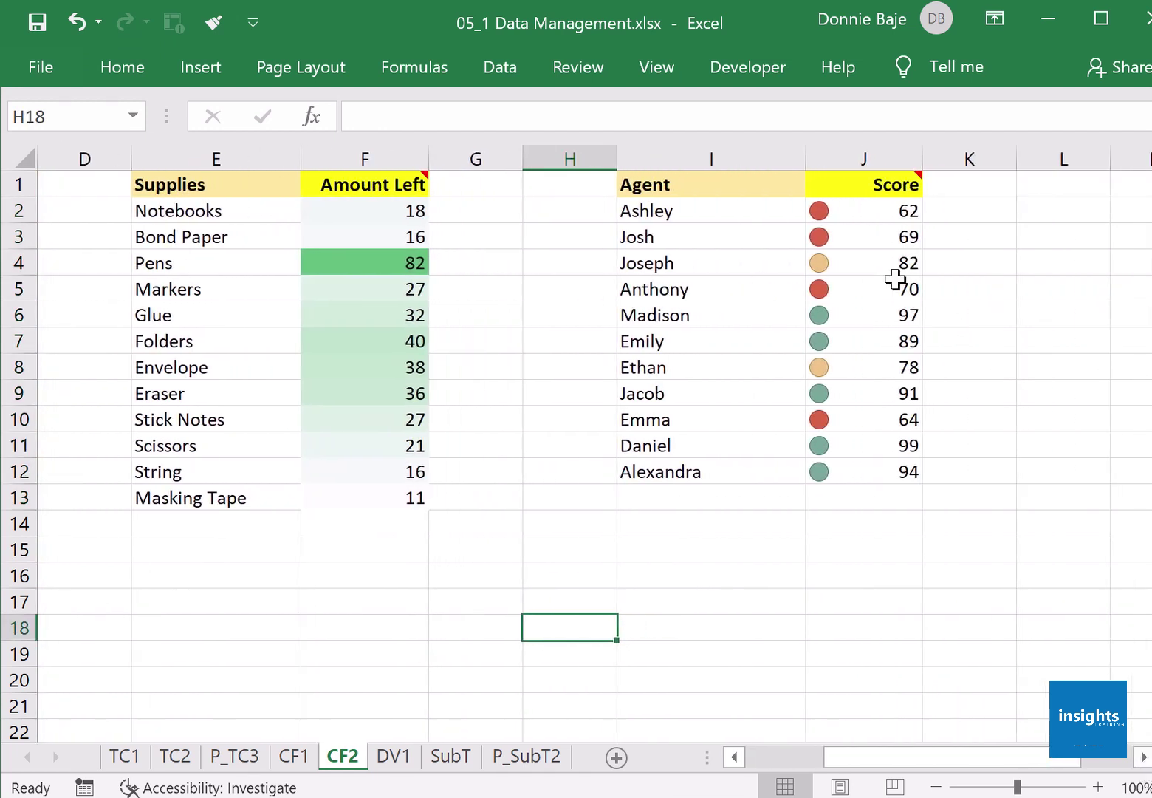
{"action": "left_click_drag", "start_coordinate": [853, 222], "coordinate": [864, 454]}
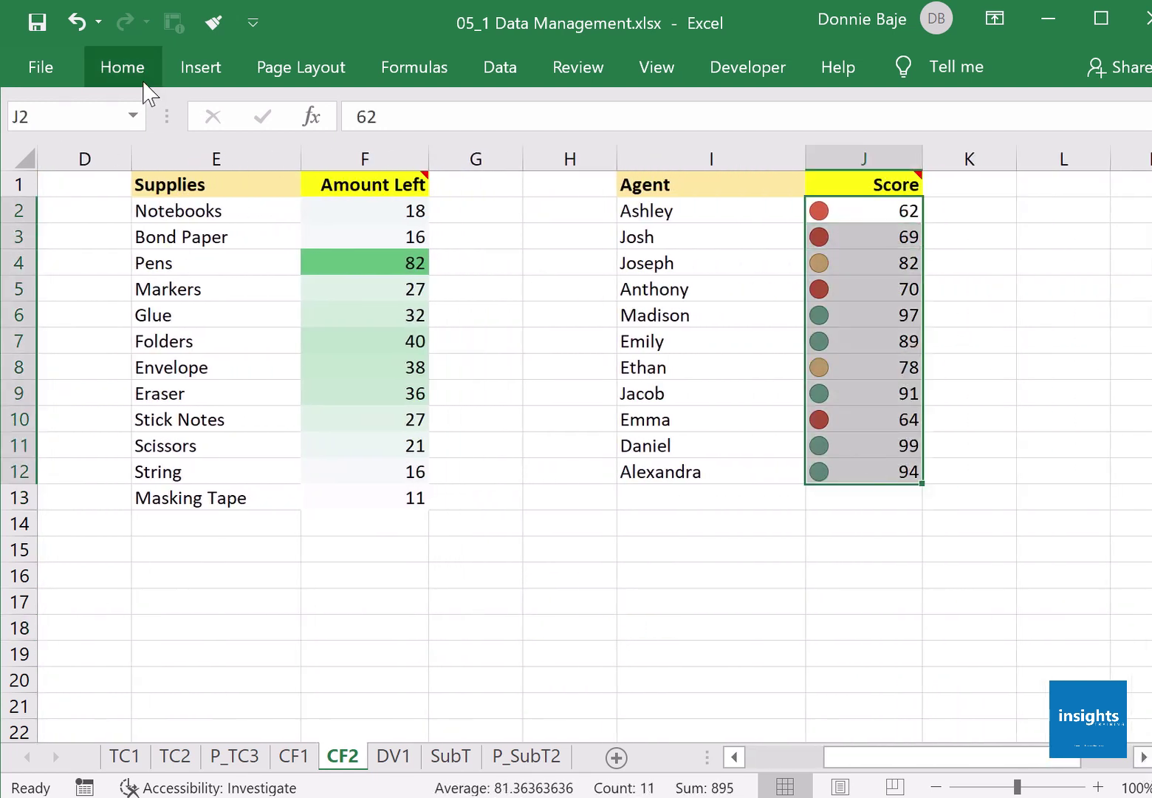
{"action": "left_click", "coordinate": [126, 70]}
{"action": "left_click", "coordinate": [732, 115]}
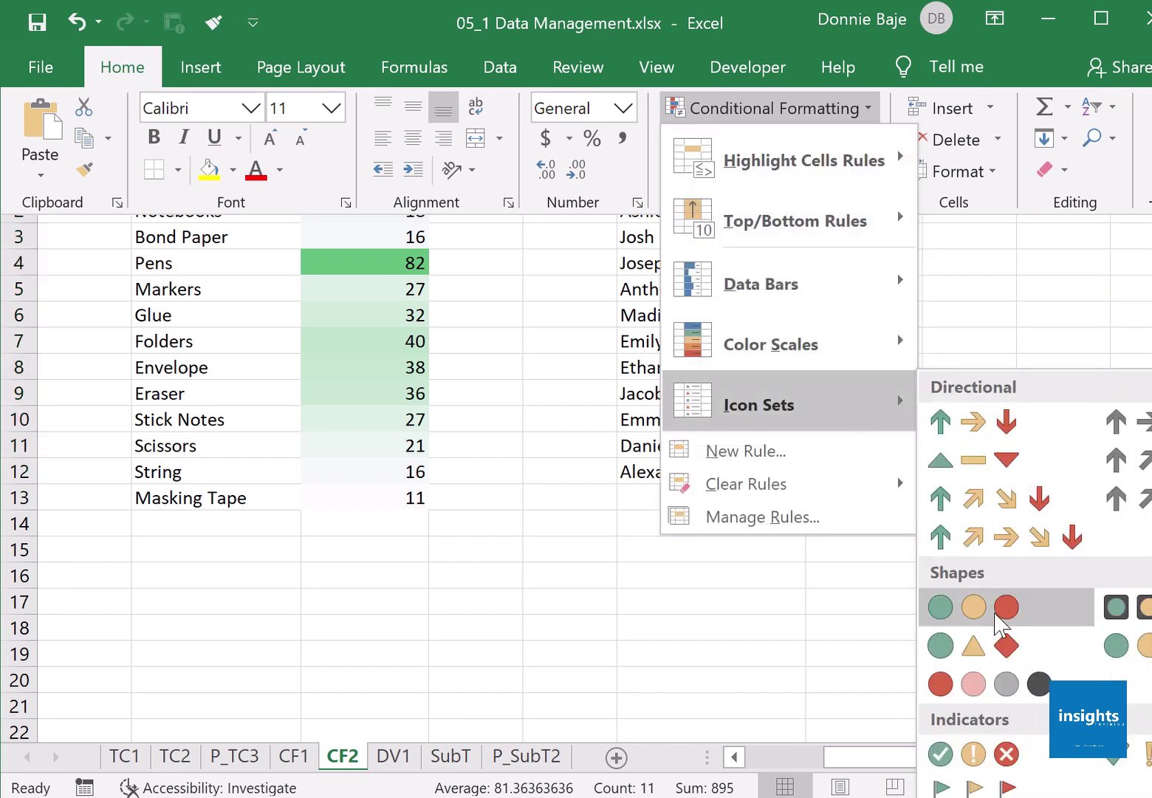
{"action": "left_click", "coordinate": [1039, 436]}
{"action": "left_click", "coordinate": [1020, 418]}
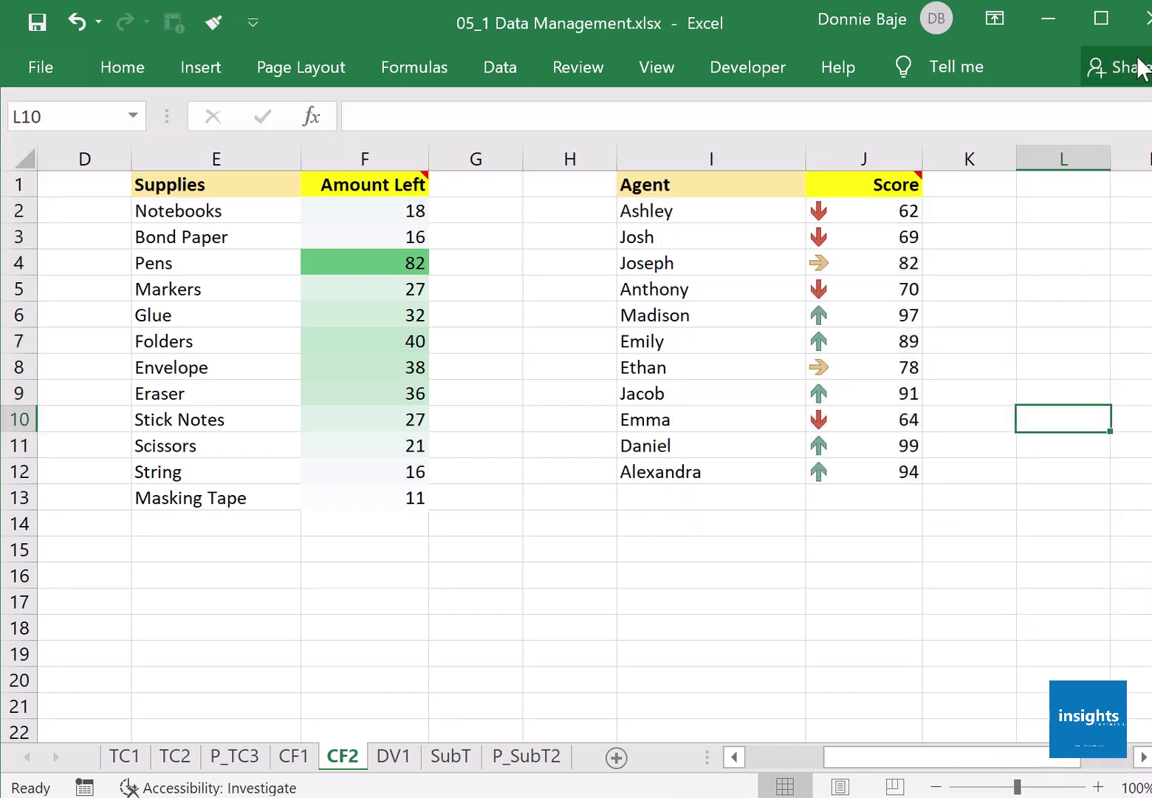